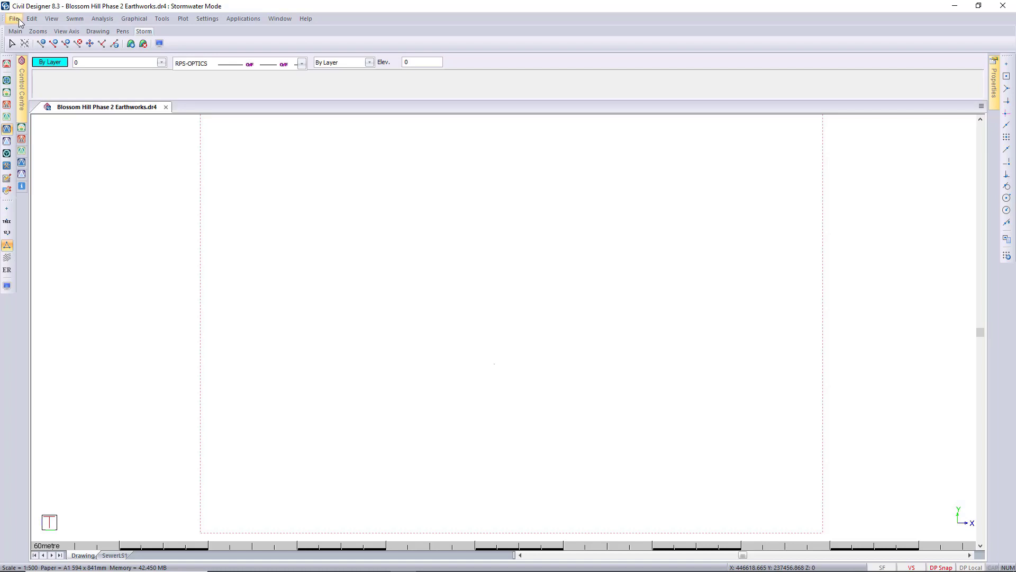
- Review the project settings with the linked terrain, sewer and stormwater files, and accept them
click(15, 19)
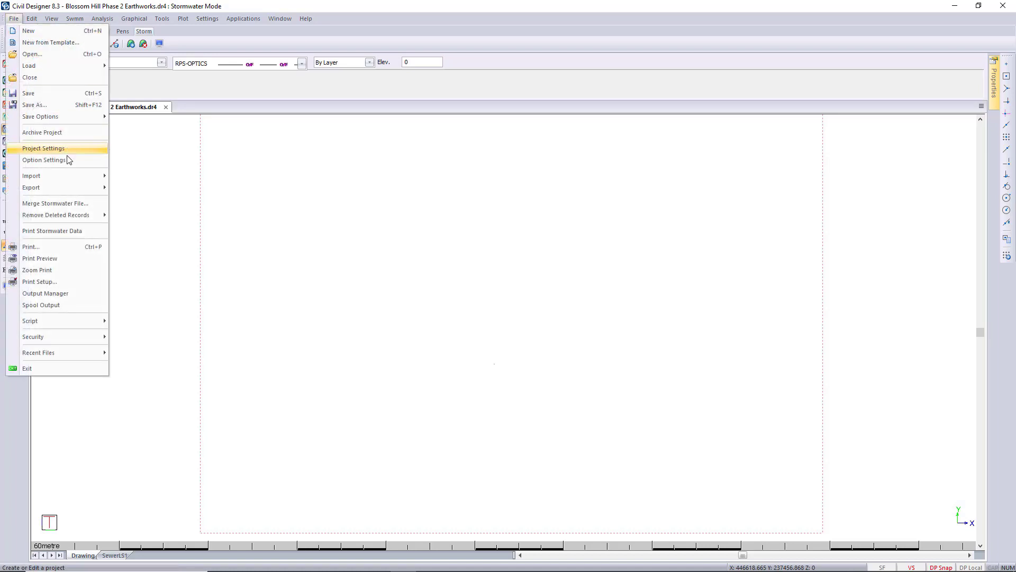
click(53, 149)
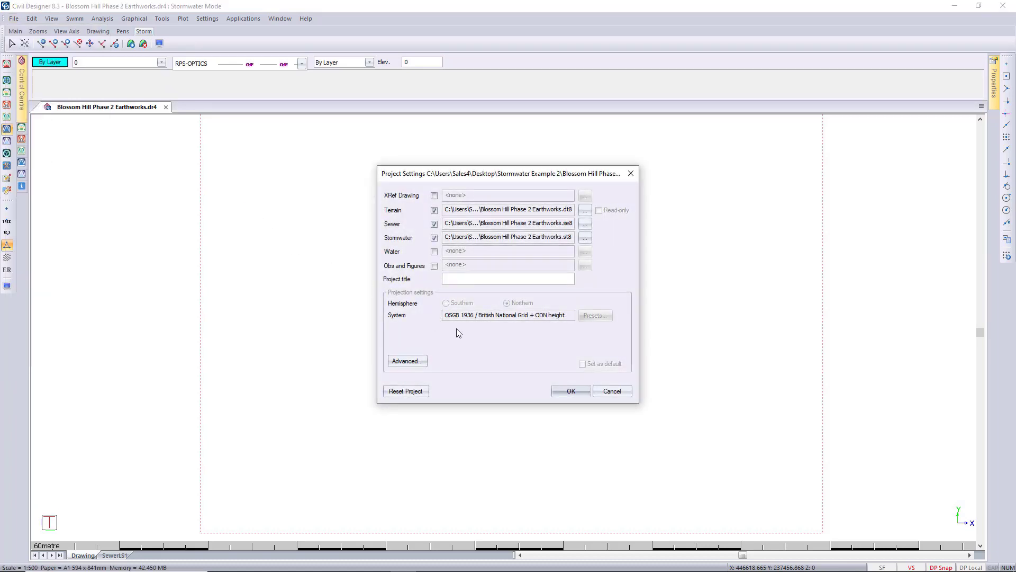
click(571, 391)
- Start the greenfield runoff calculation, try the IH124 calculation method, and switch it back to FEH
click(102, 18)
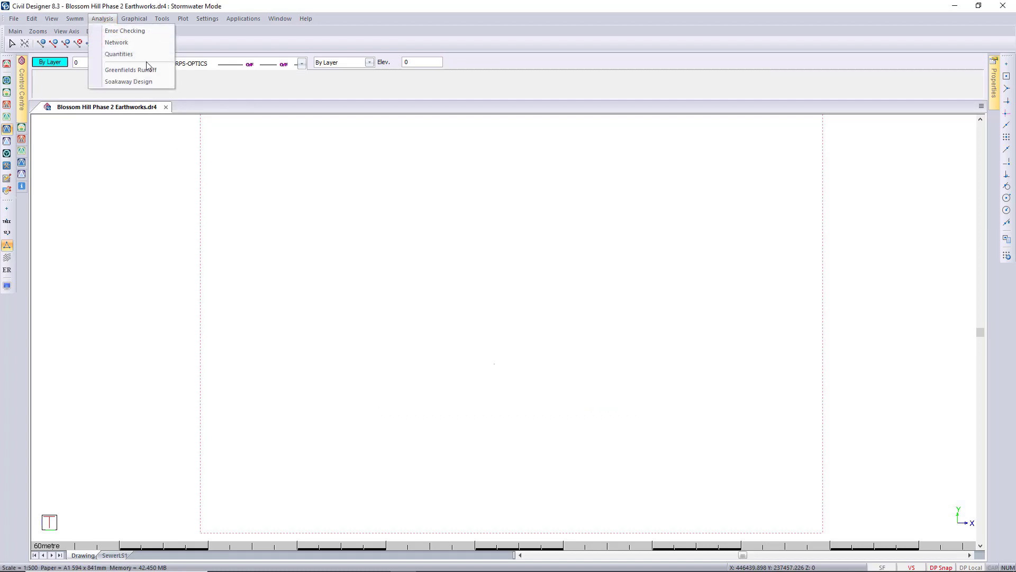
click(150, 69)
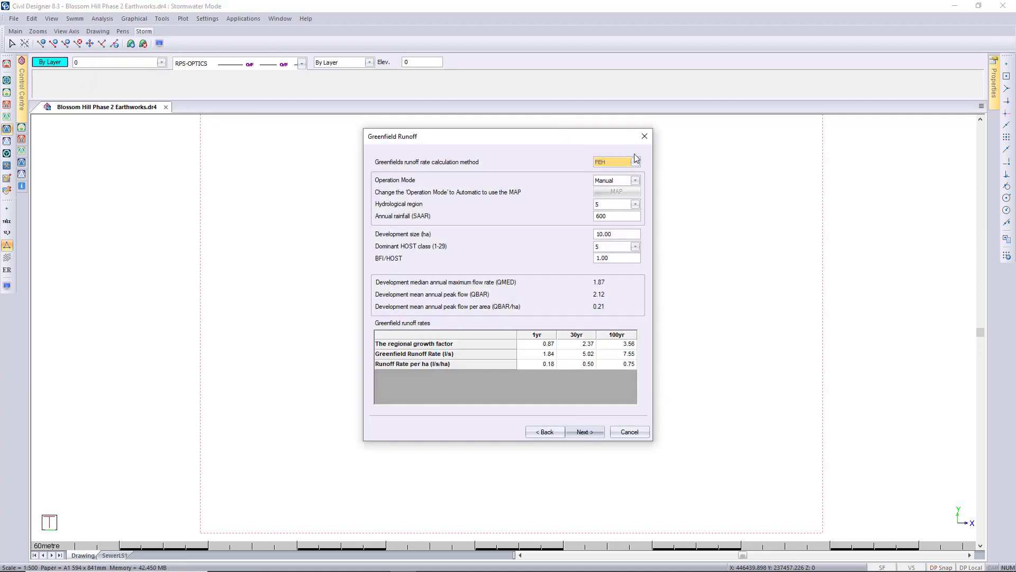
click(635, 162)
click(633, 171)
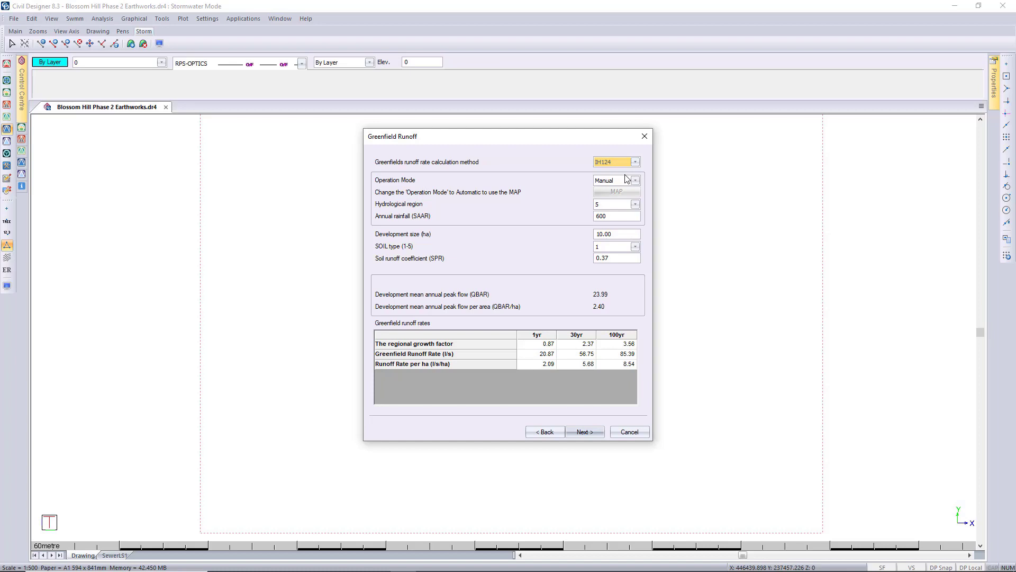
click(617, 169)
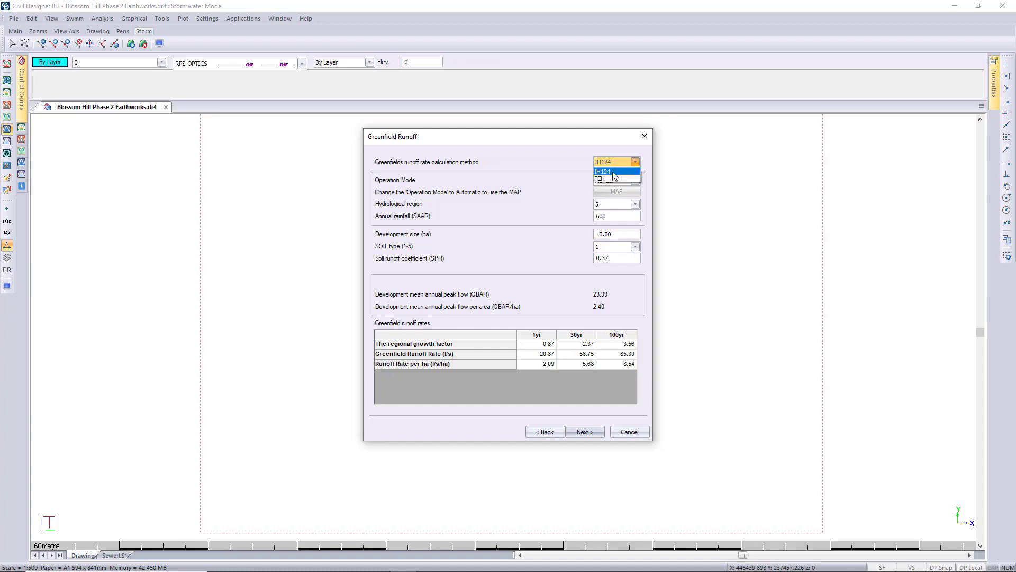
click(616, 177)
- Set the operation mode to Automatic, re-pick the site beside Cotefield Farm on the map, and use the average of the FEH locations
click(636, 181)
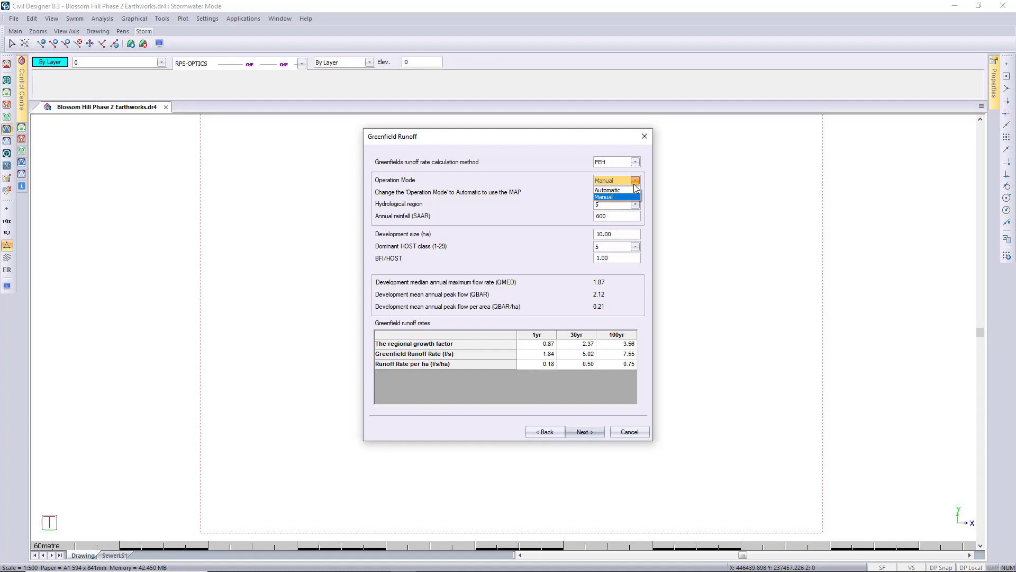
click(627, 190)
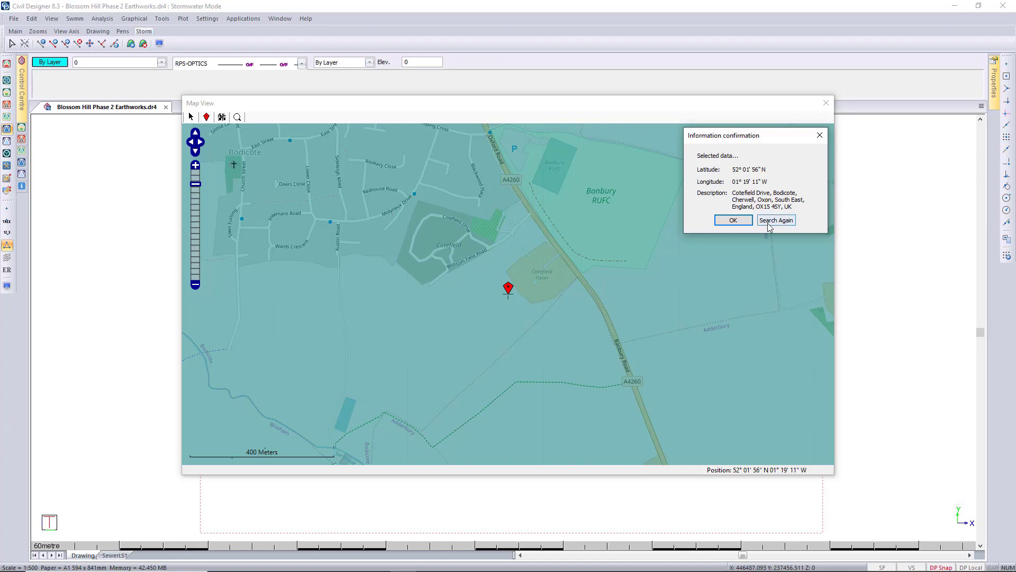
click(733, 220)
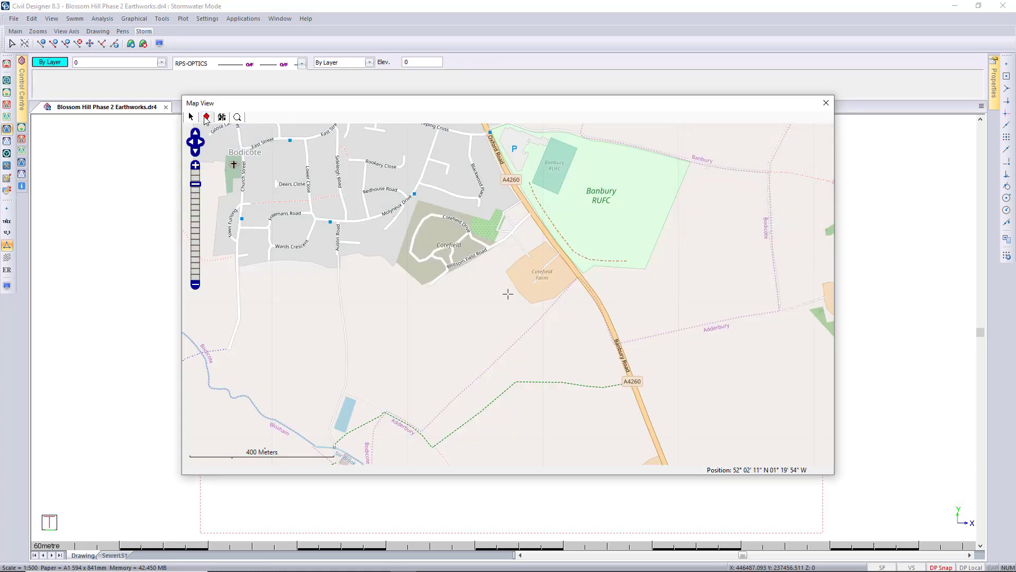
click(206, 117)
click(505, 273)
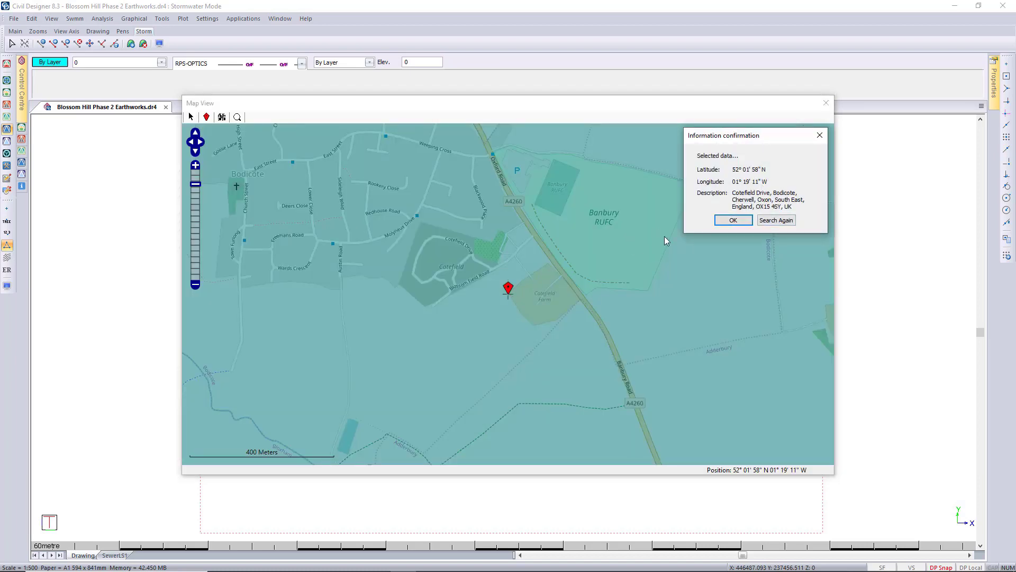
click(741, 222)
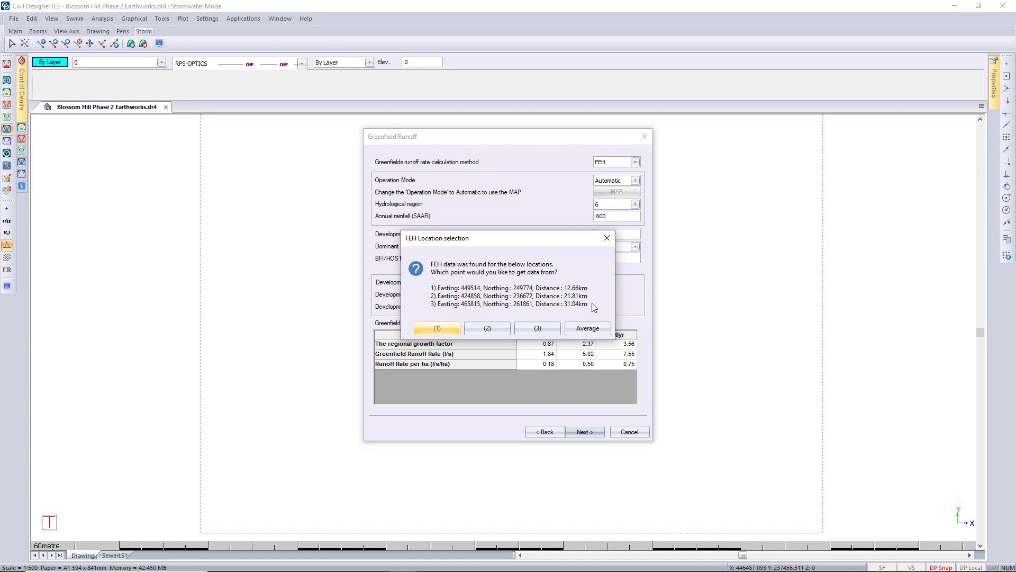
click(588, 328)
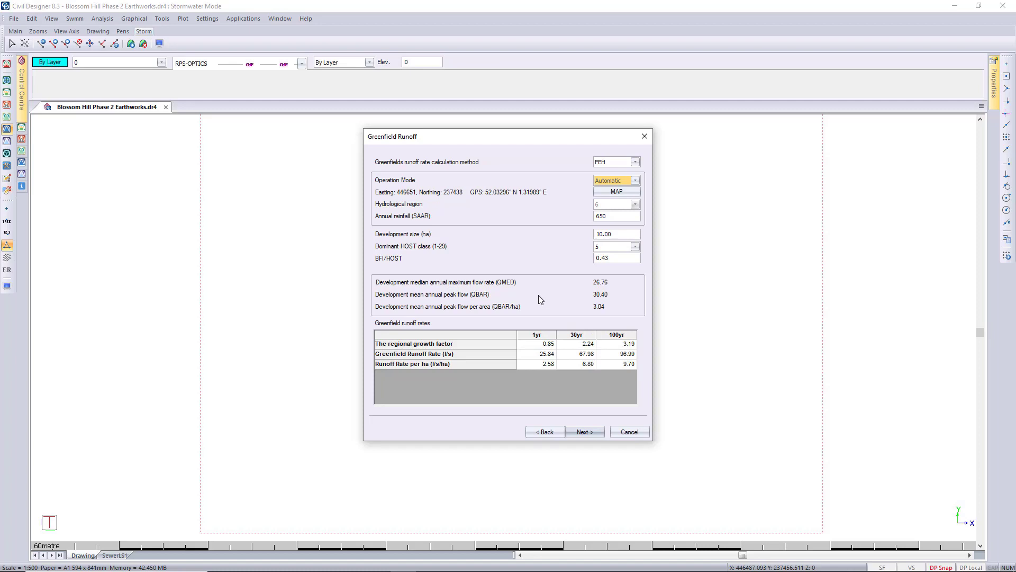
- Change the runoff calculation method to IH124 and advance through the attenuation and long-term storage pages to Treatment Storage
click(620, 162)
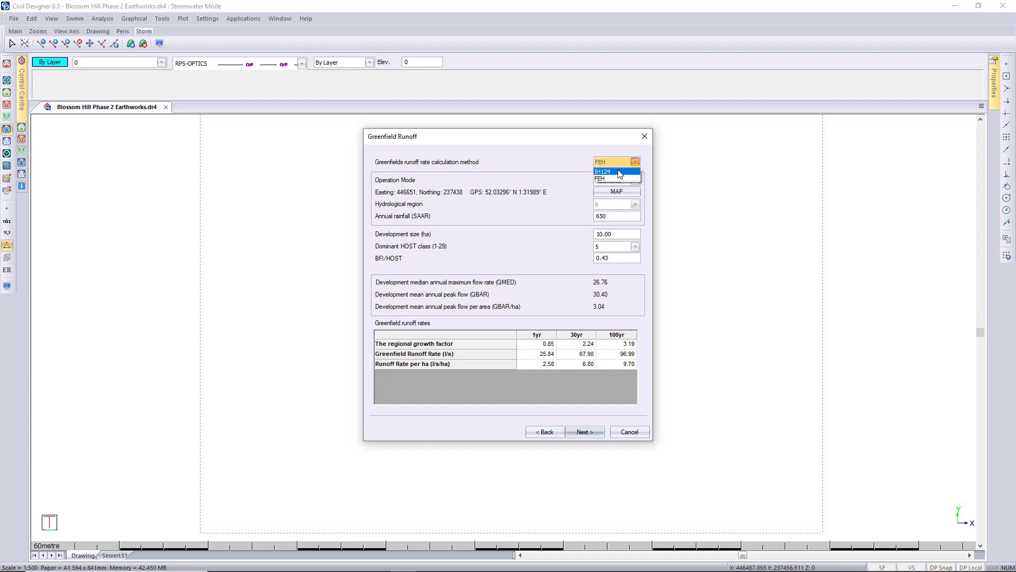
click(619, 171)
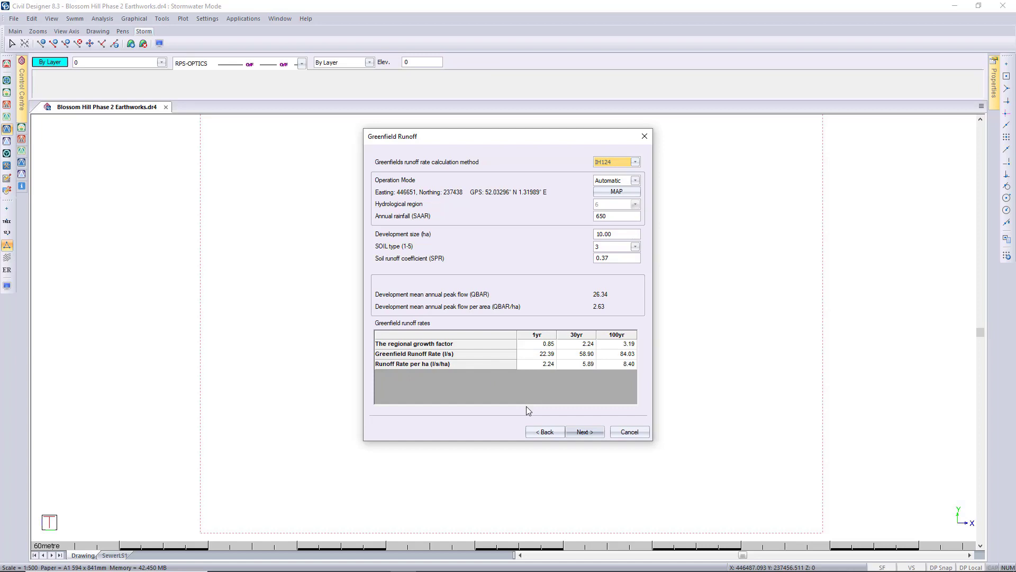
click(585, 433)
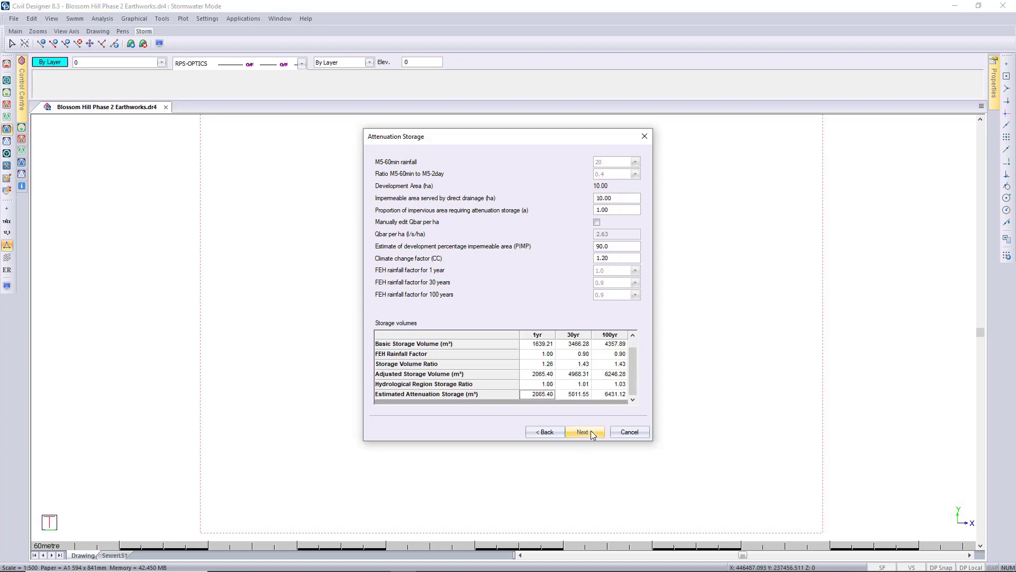
click(591, 433)
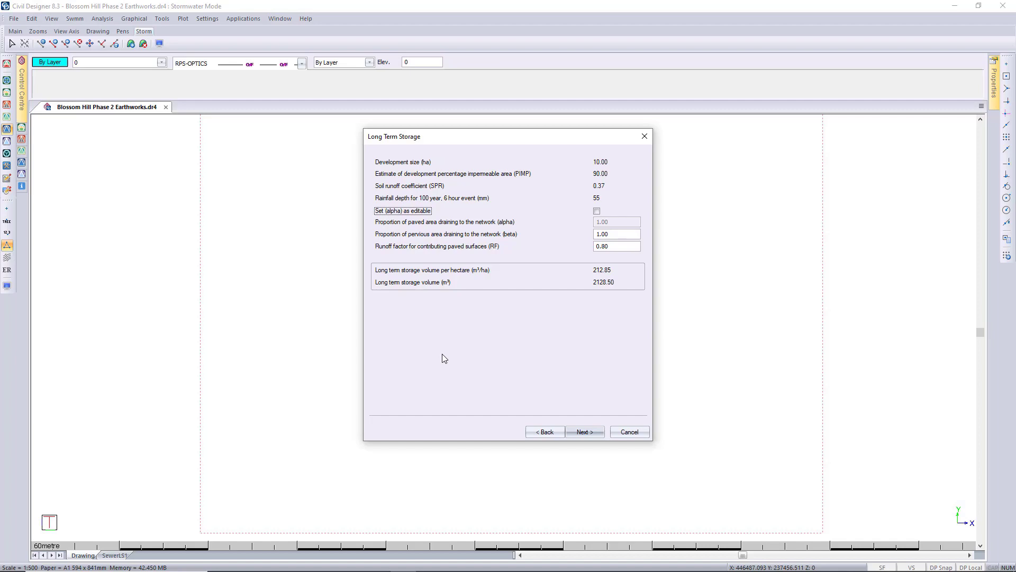
click(599, 431)
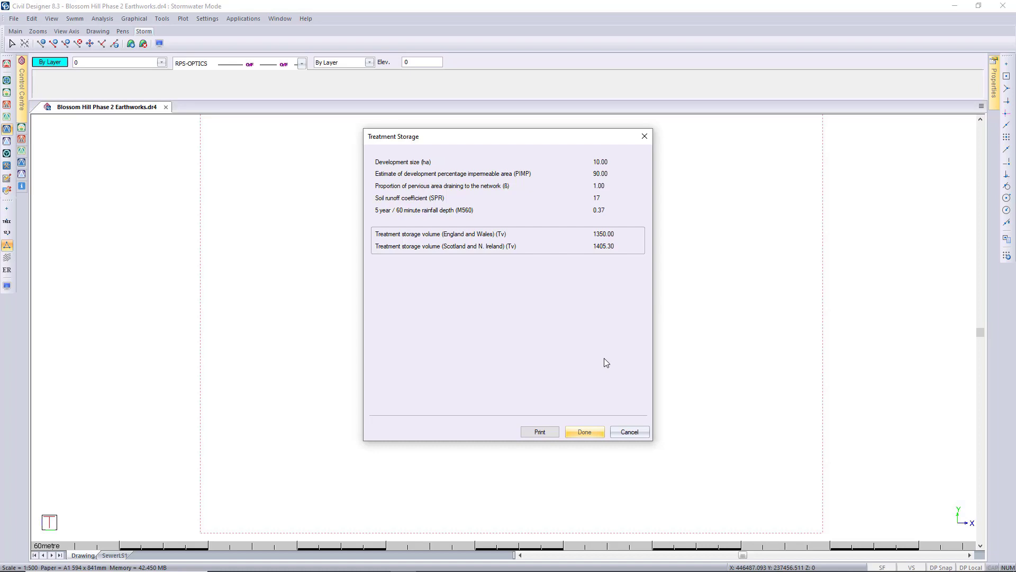
- Print the results with Microsoft Print to PDF as "test" on the Desktop, and view the Greenfield PDF report before closing it
click(539, 432)
click(550, 233)
click(495, 280)
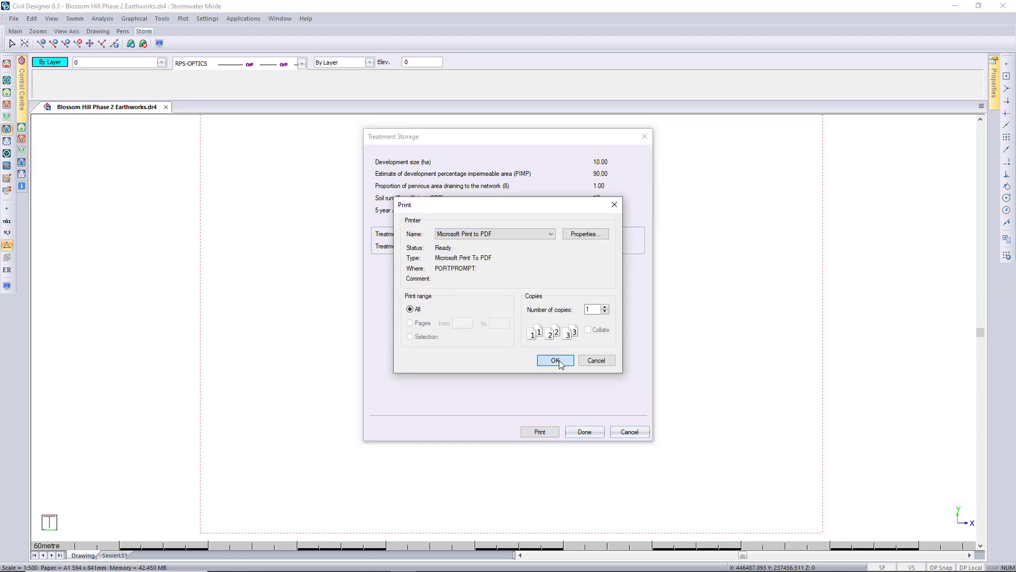
click(555, 360)
click(404, 234)
click(456, 376)
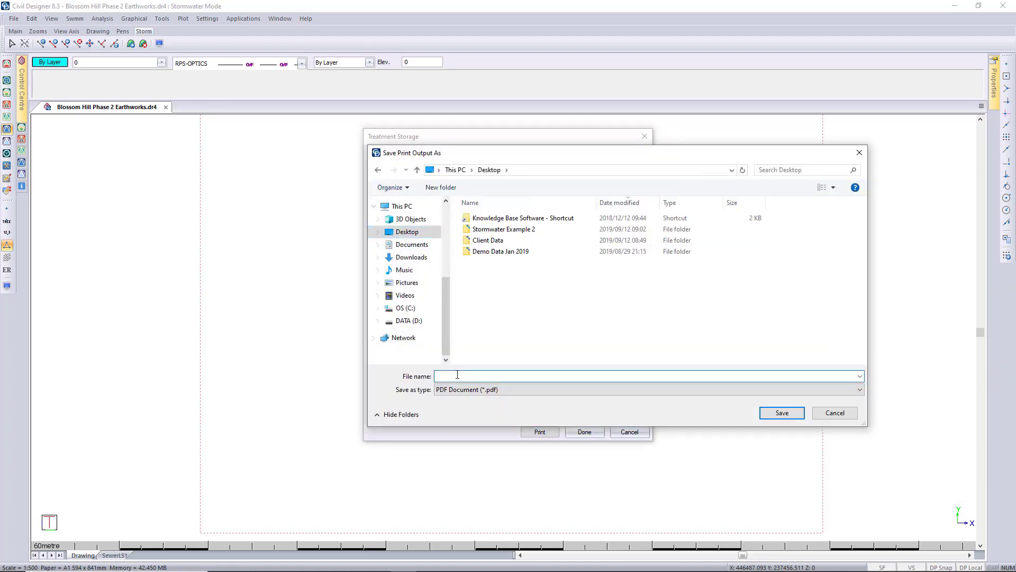
text(test)
key(Return)
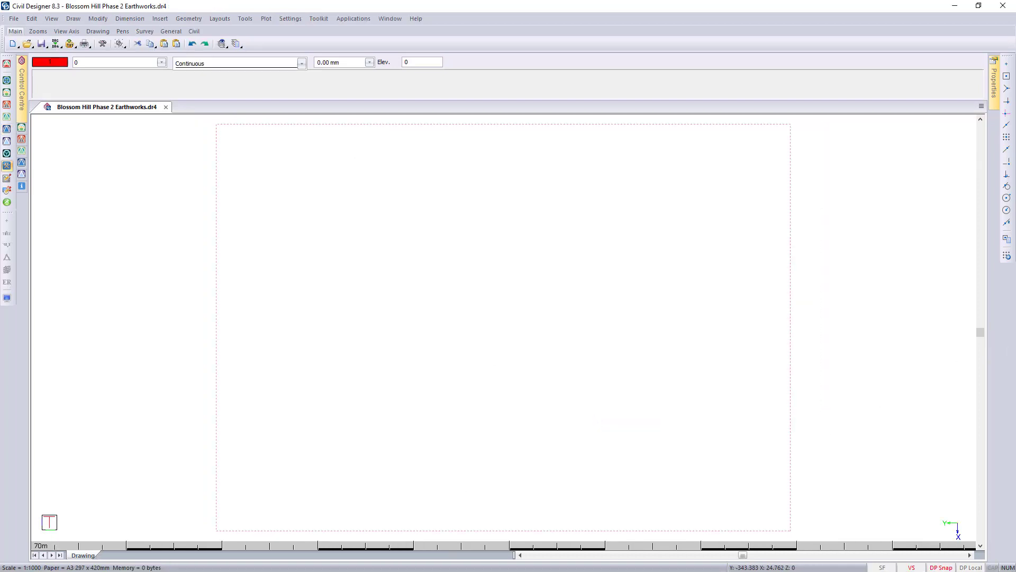
drag(1015, 339, 263, 2)
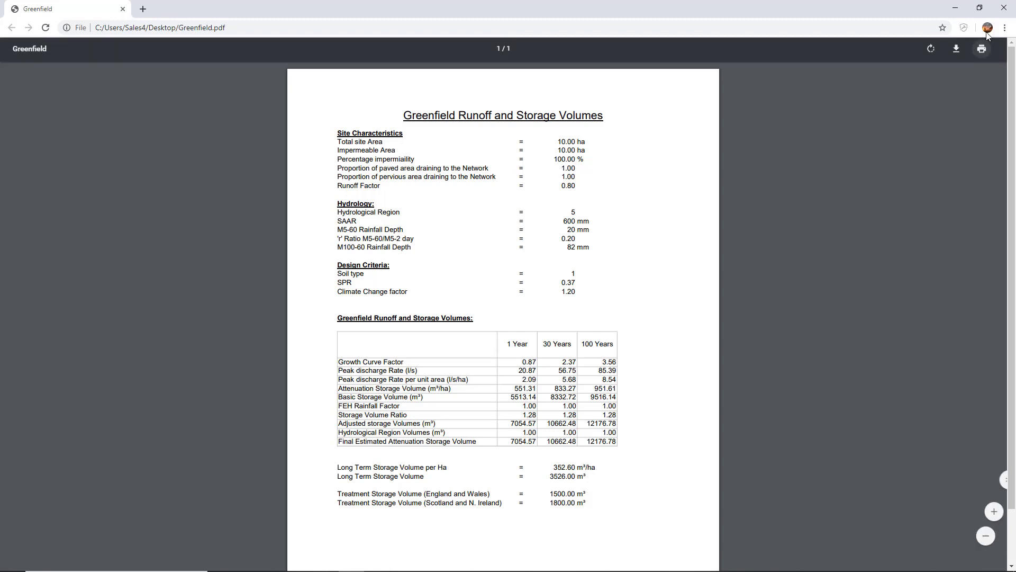
click(1004, 8)
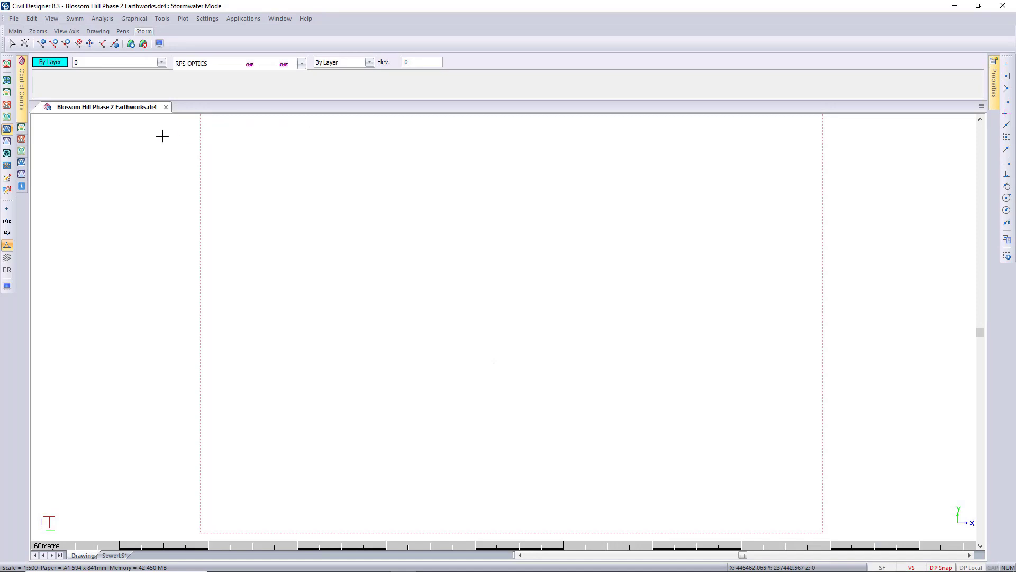
- Open the storm data and set the storm type to FSR
click(32, 20)
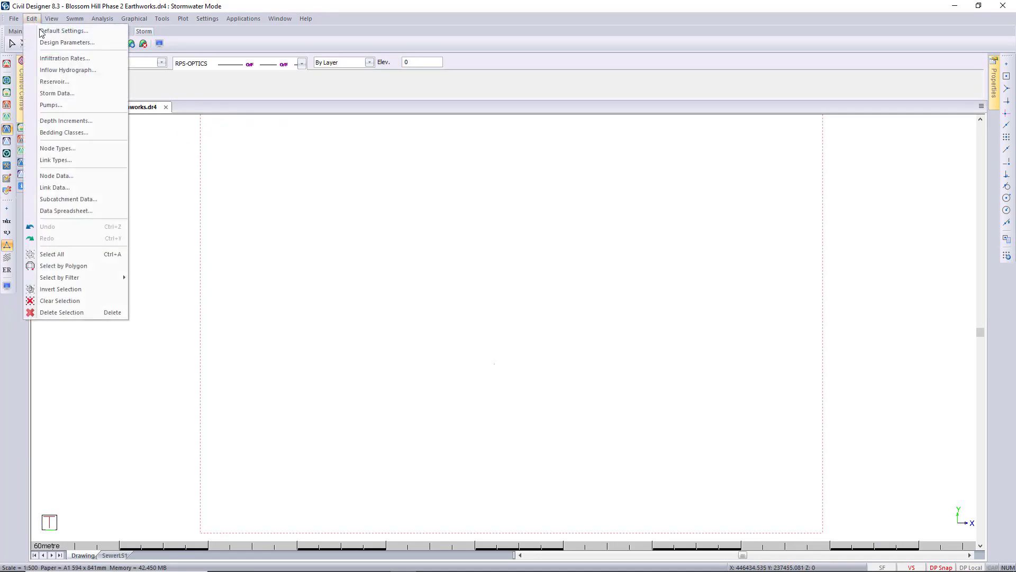
click(101, 94)
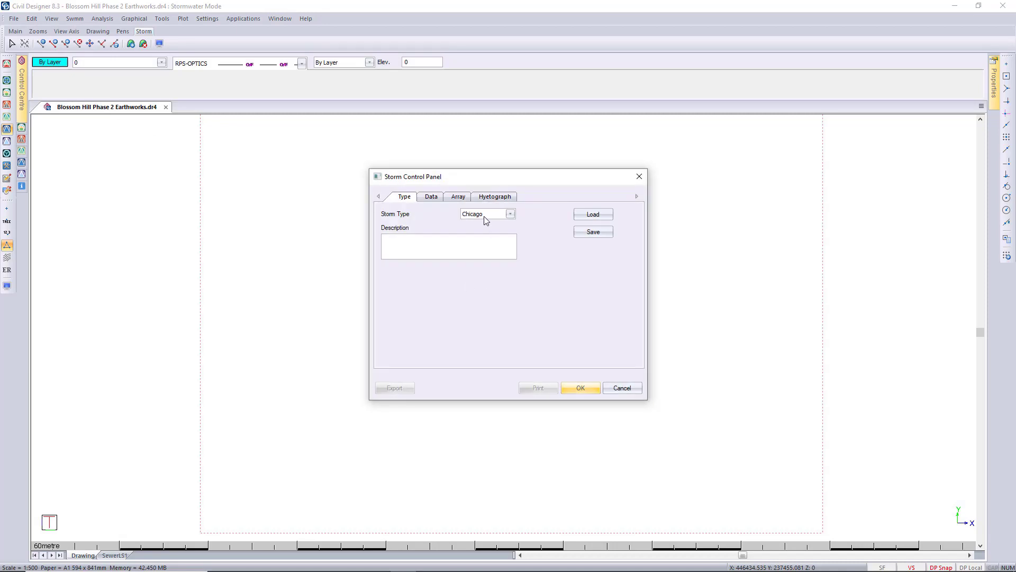
click(483, 216)
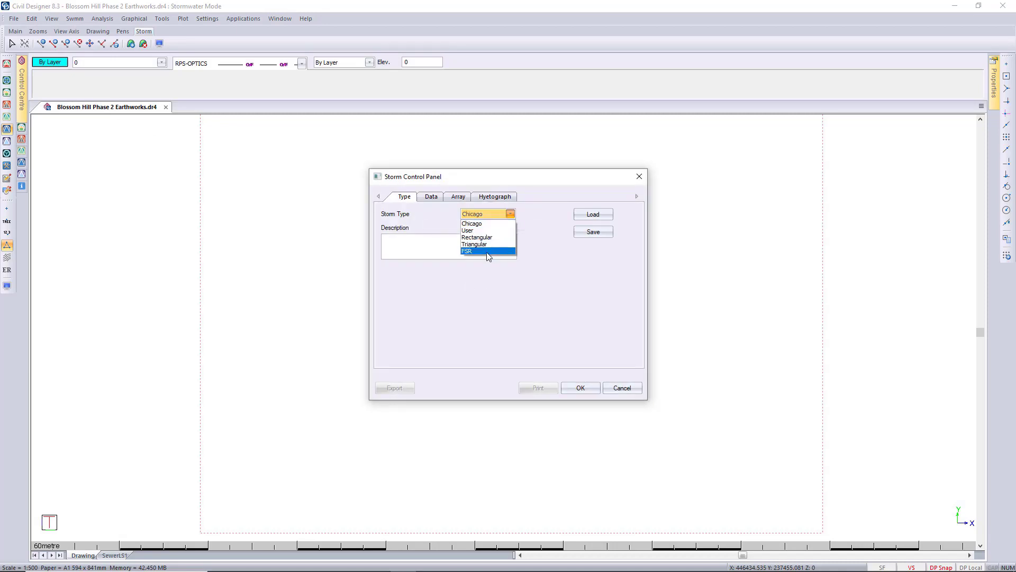
click(486, 251)
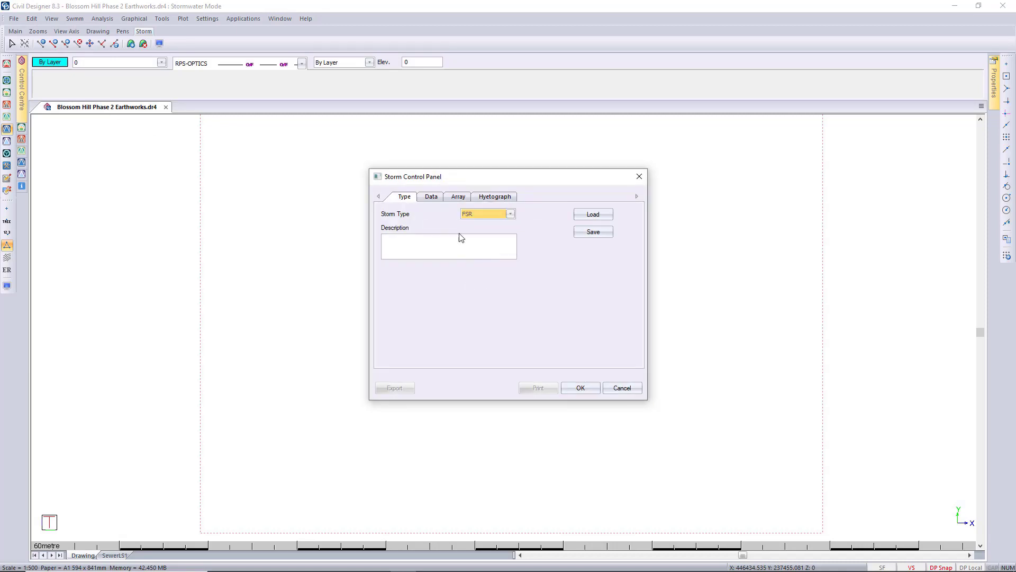
- Get the FSR storm's rainfall data from the map for the marked site, and view the hyetograph before closing the storm data
click(431, 198)
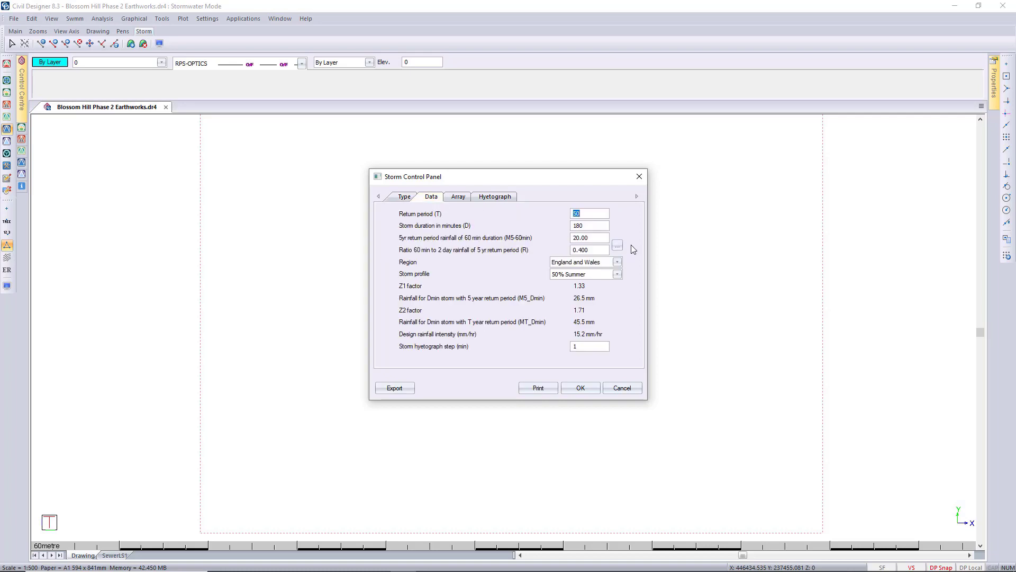
click(617, 245)
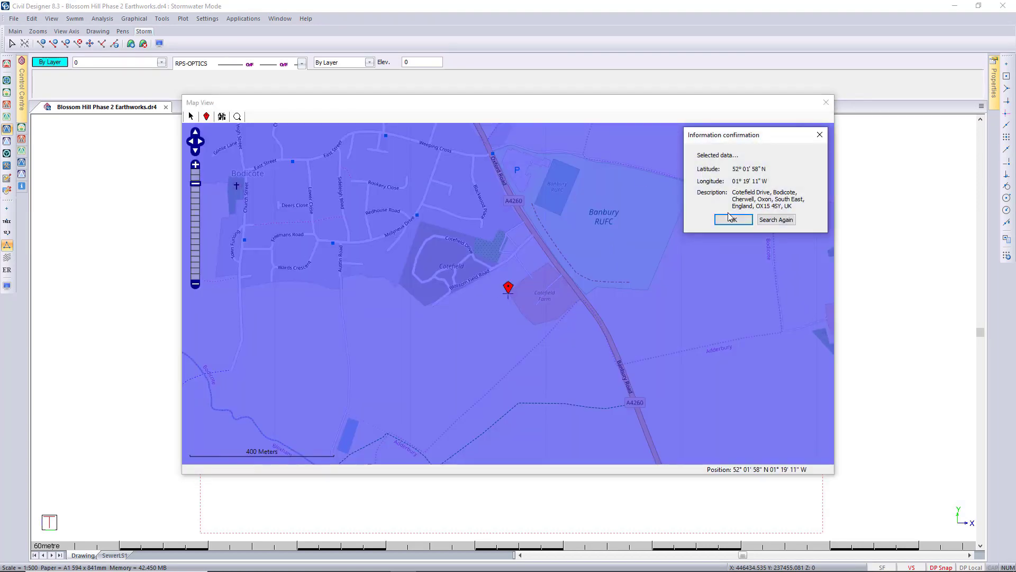
click(733, 220)
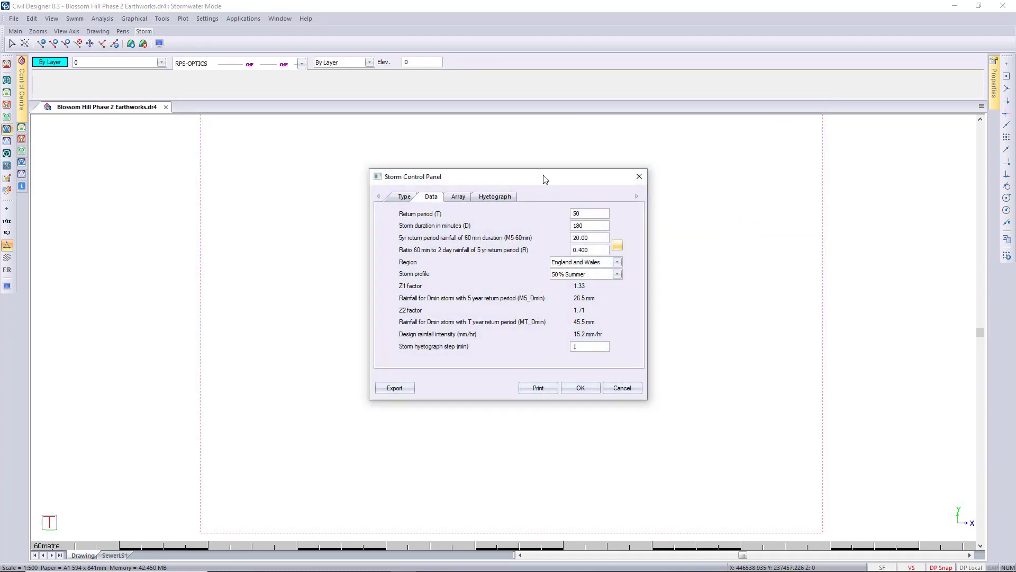
click(485, 196)
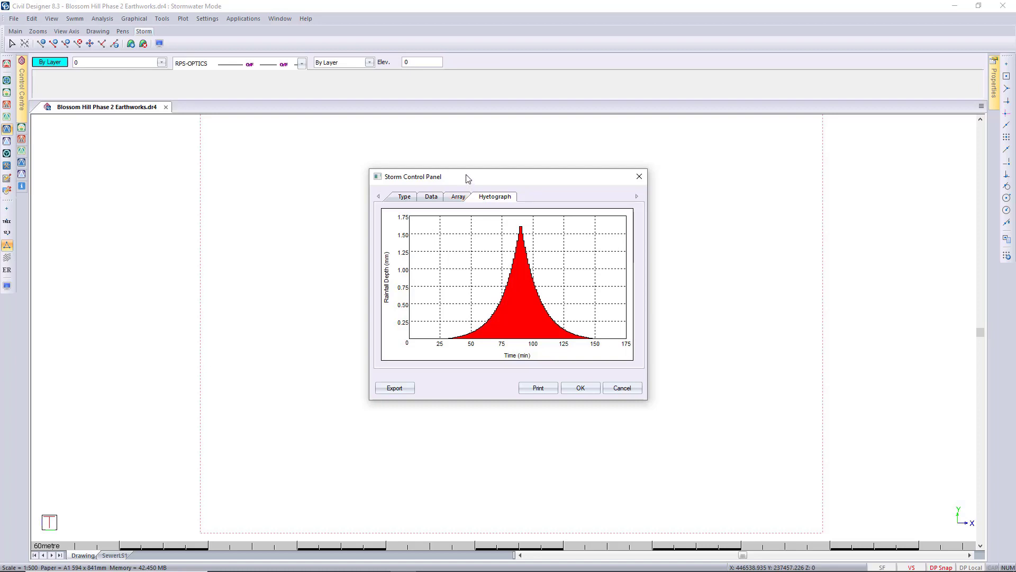
click(639, 177)
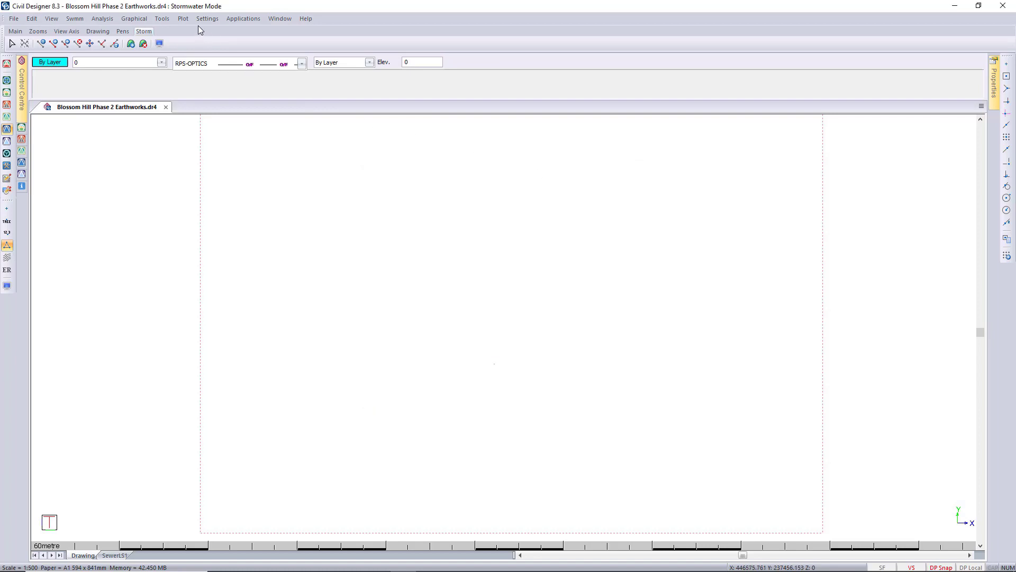
- Start the soakaway design and set the trial pit's infiltration rate calculation mode to Manual
click(93, 19)
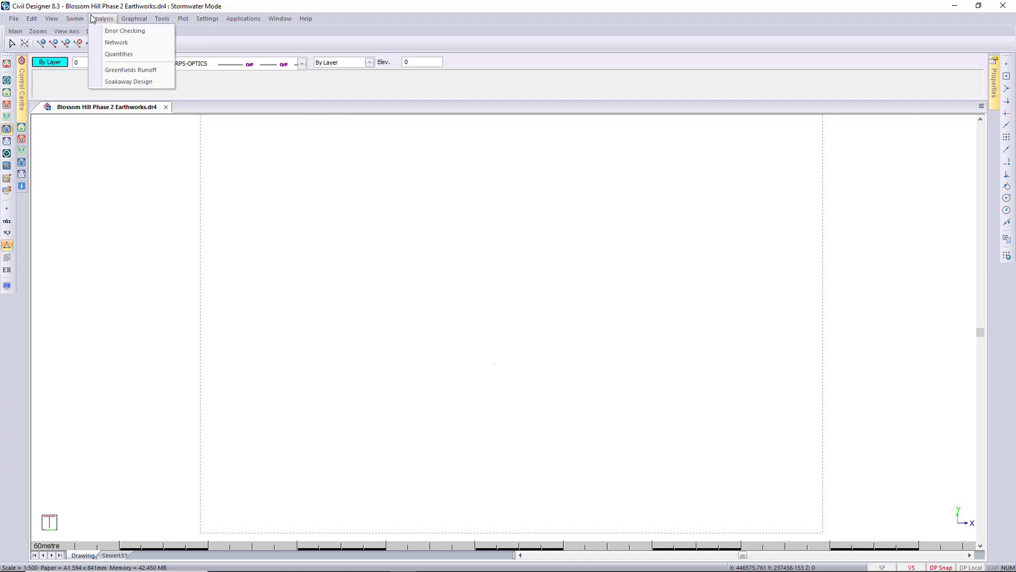
click(159, 89)
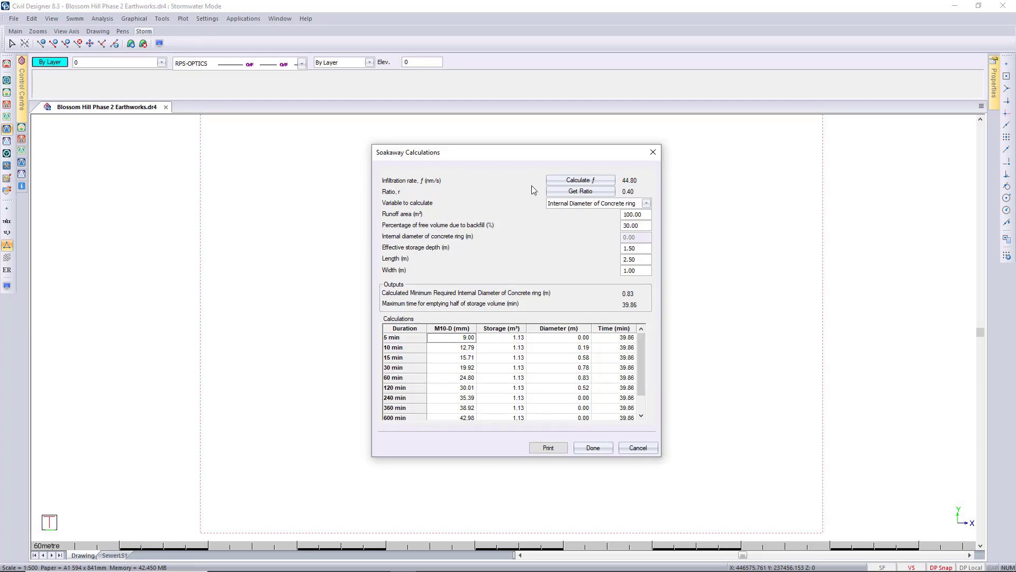
click(600, 181)
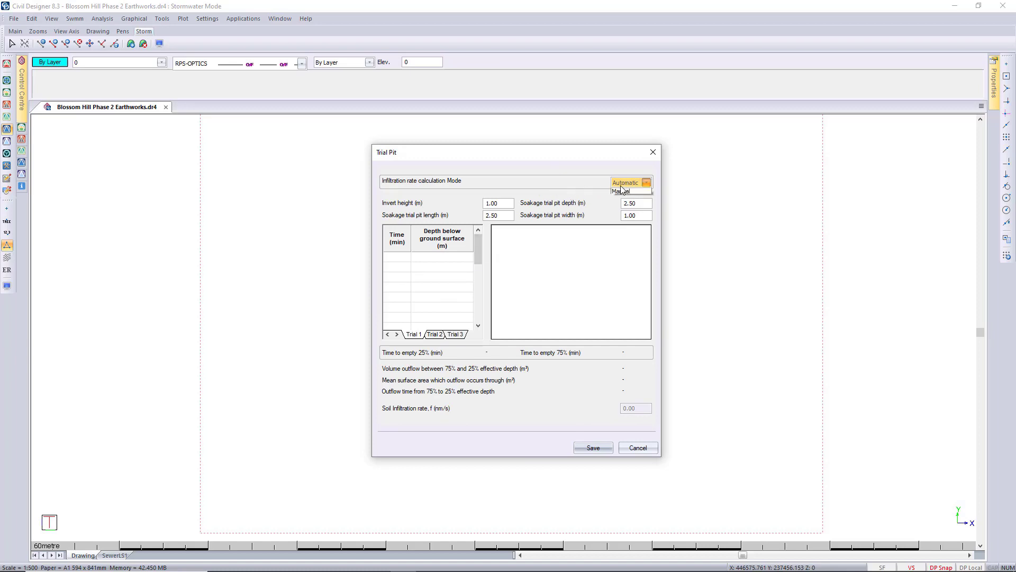
click(622, 190)
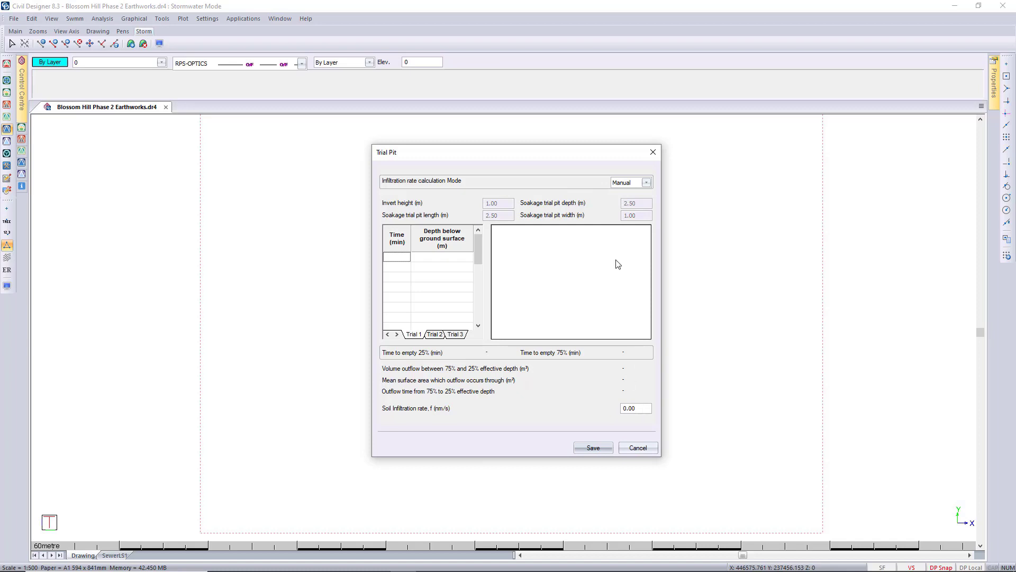
- Set the infiltration rate calculation mode to Automatic and import Trial 1's readings from SampleData in the SM54_001 folder, overwriting the grid
click(622, 186)
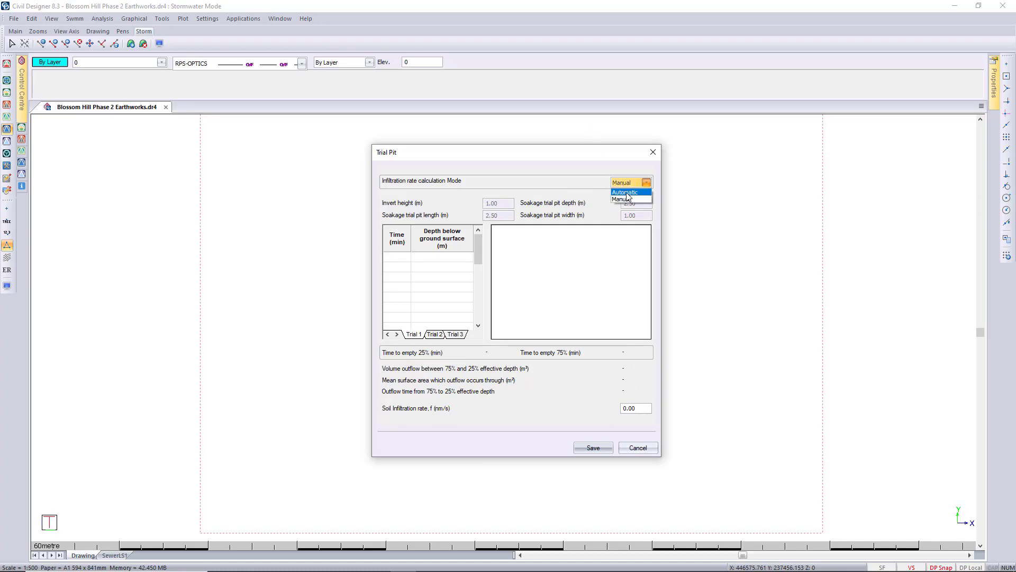
click(643, 190)
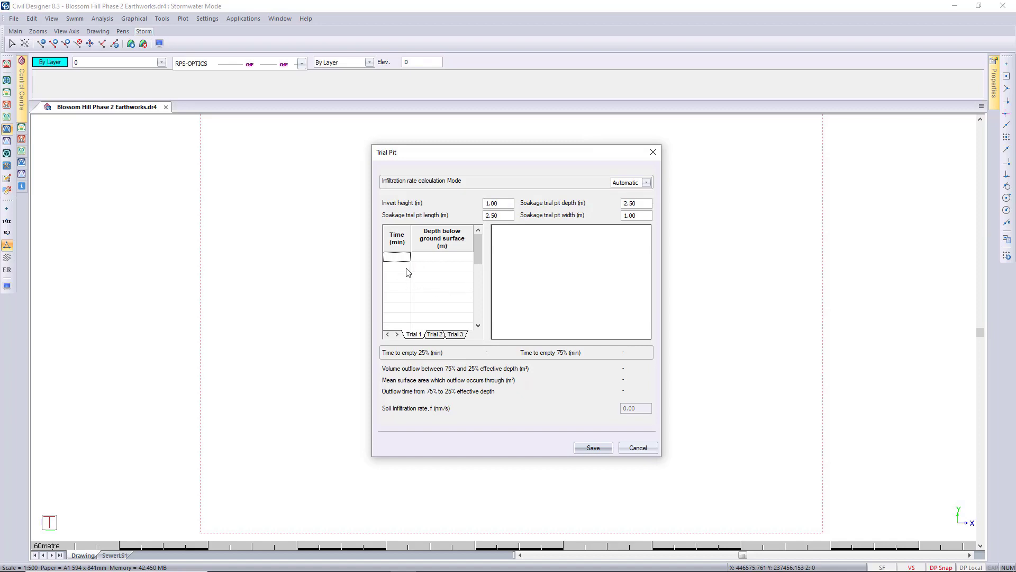
right_click(405, 298)
click(472, 357)
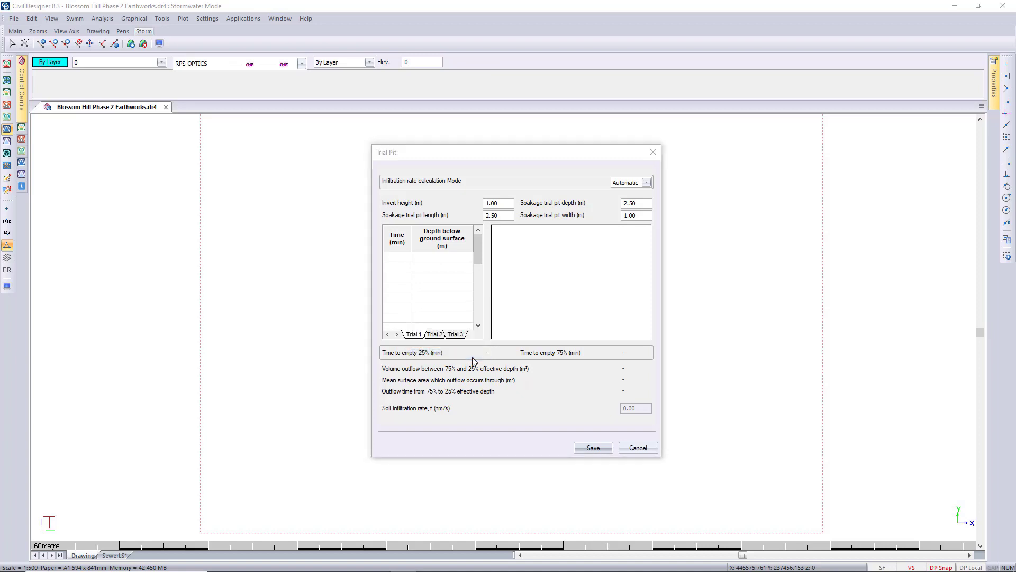
click(543, 191)
text(\kbd)
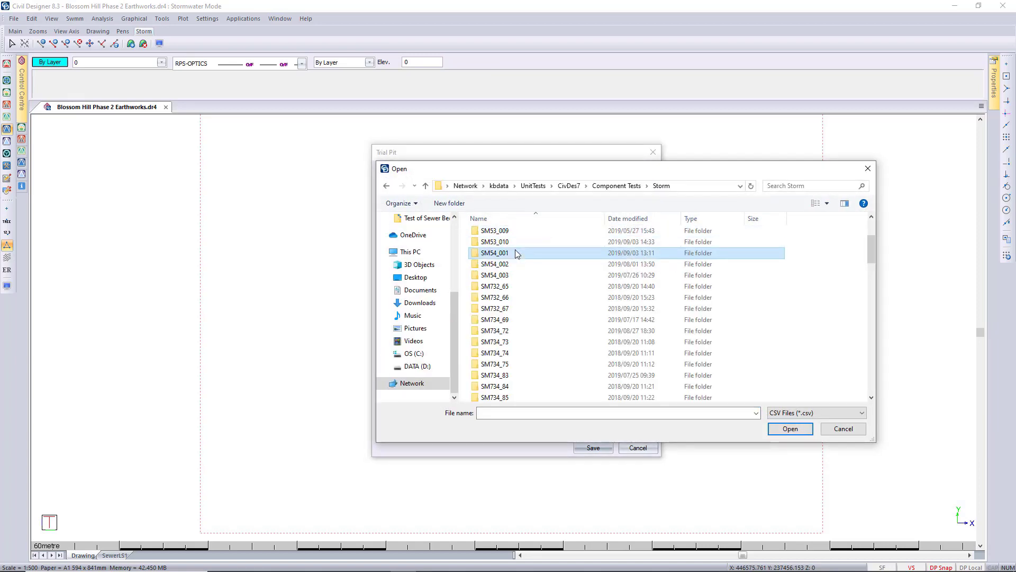
double_click(516, 250)
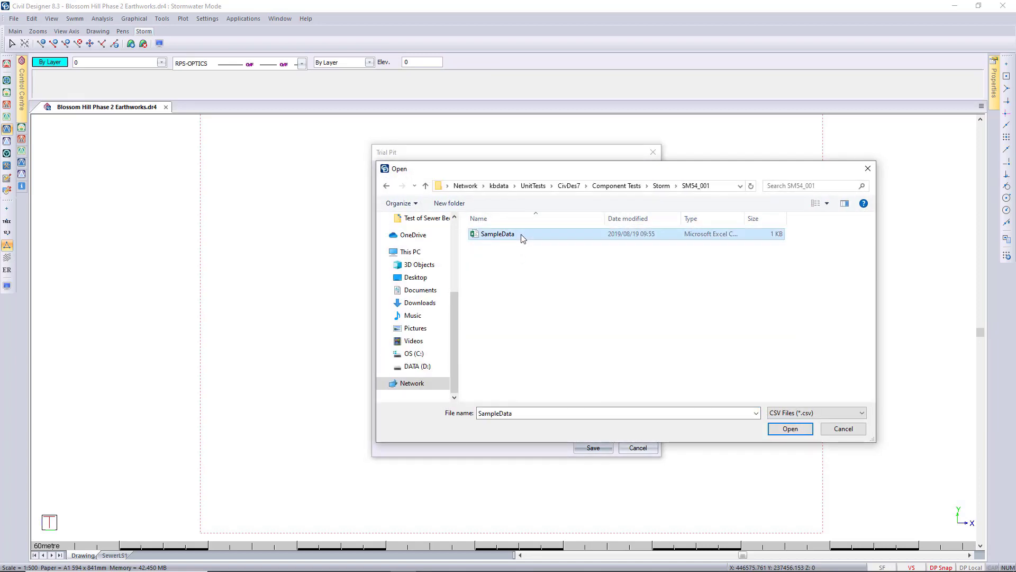
double_click(521, 236)
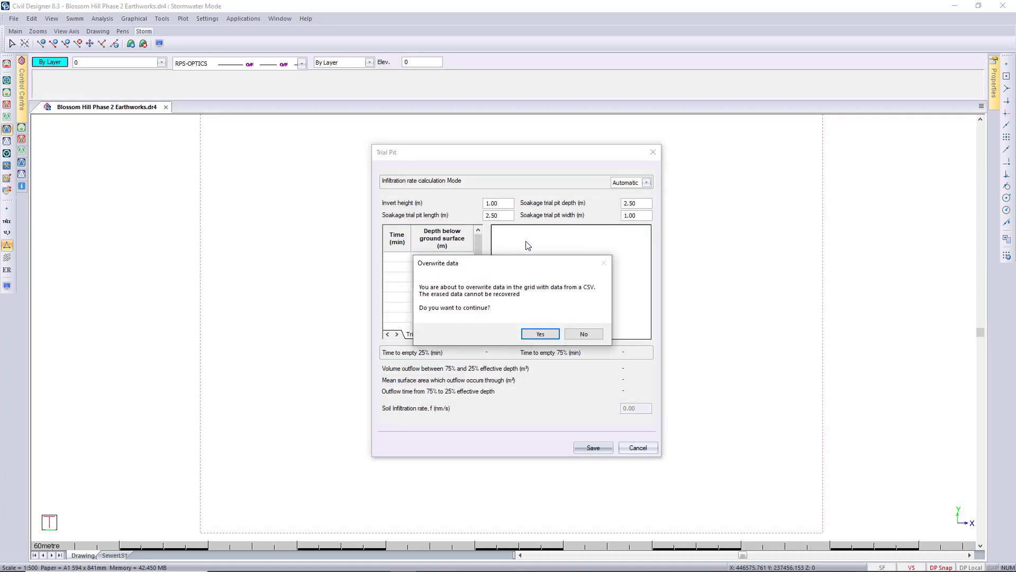
click(540, 334)
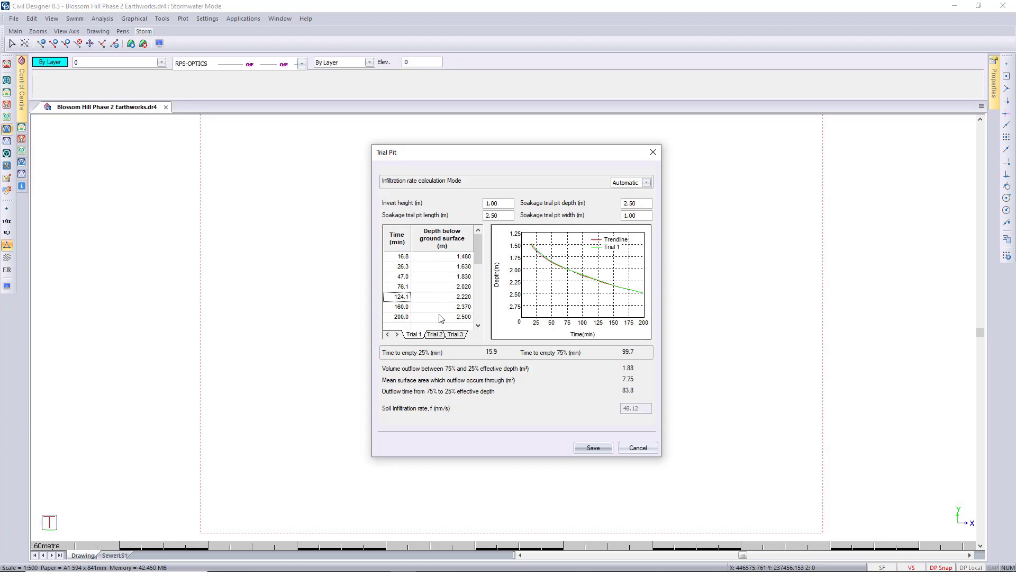
- Clear the 1.000 m depth entry from the Trial 2 readings and save the trial pit data
click(434, 334)
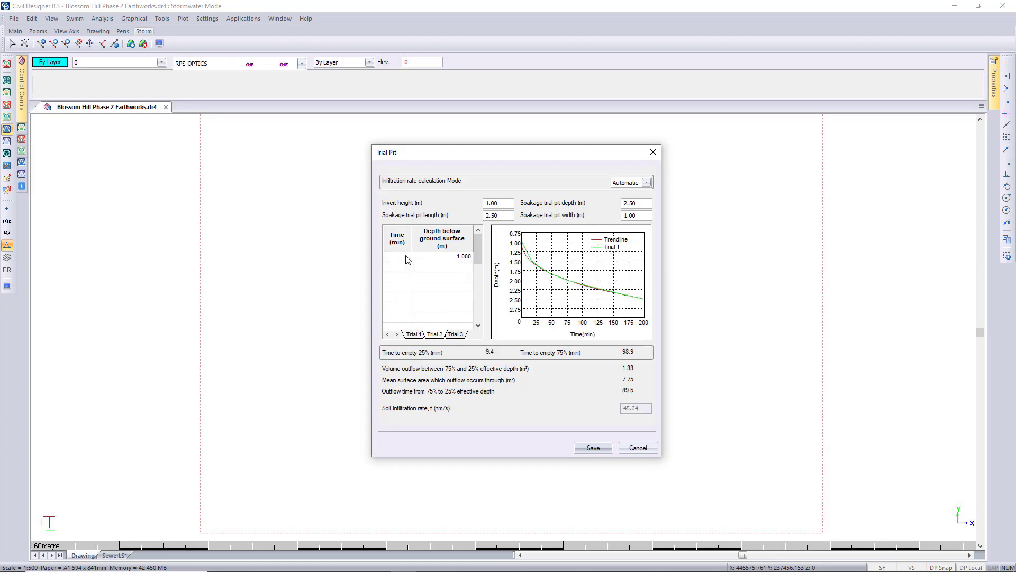
key(Up)
key(Delete)
key(Down)
key(Left)
key(Up)
click(592, 447)
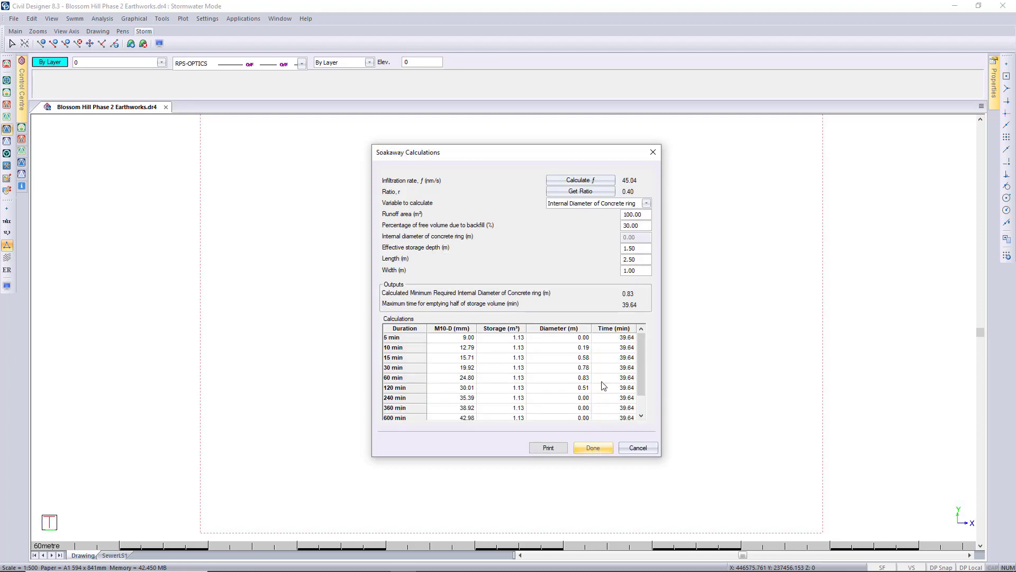
- Get the rainfall ratio in Automatic mode from the map for the marked site, and save the rainfall durations
click(608, 192)
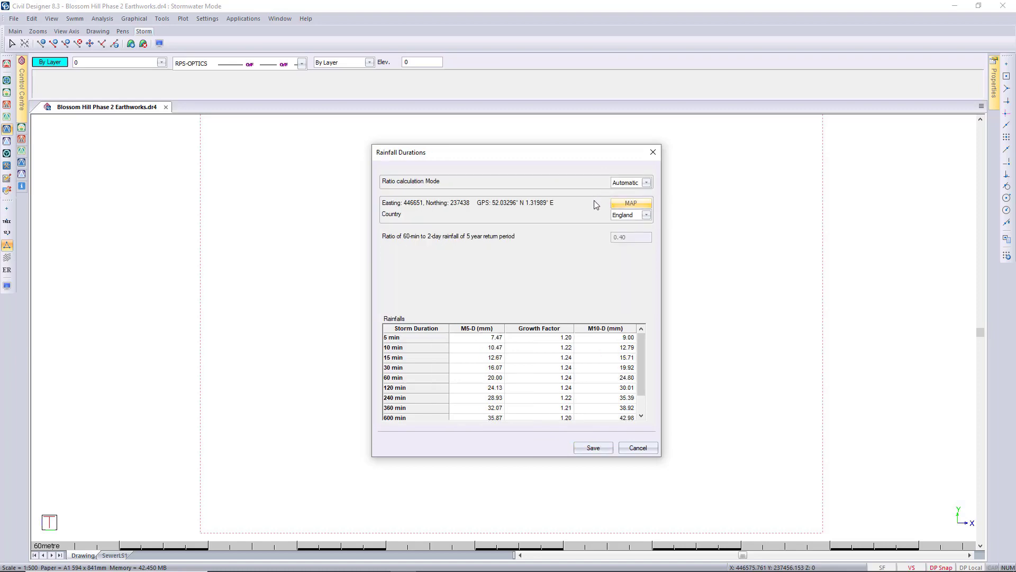
click(633, 182)
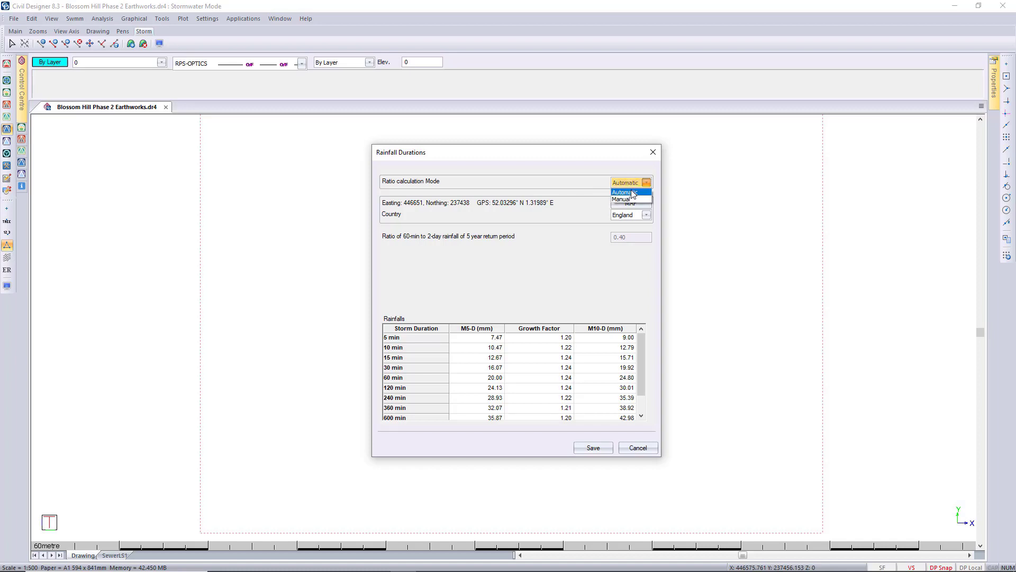
click(633, 193)
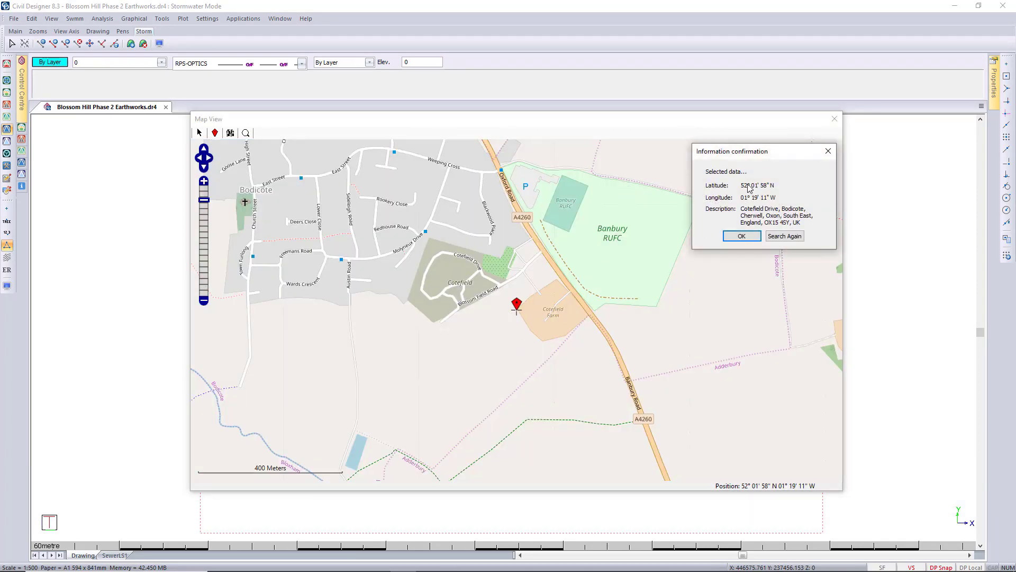
click(744, 236)
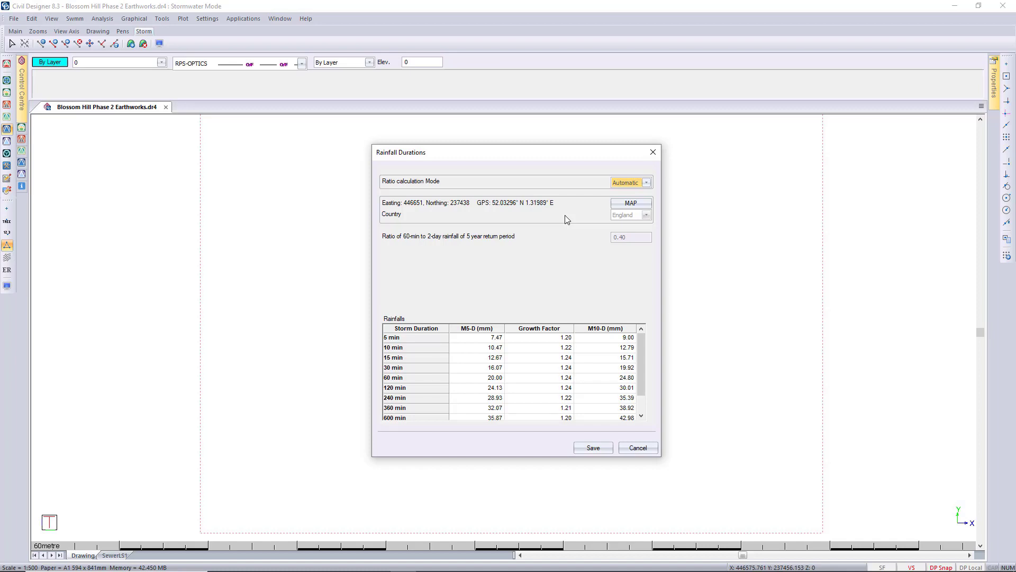
click(593, 449)
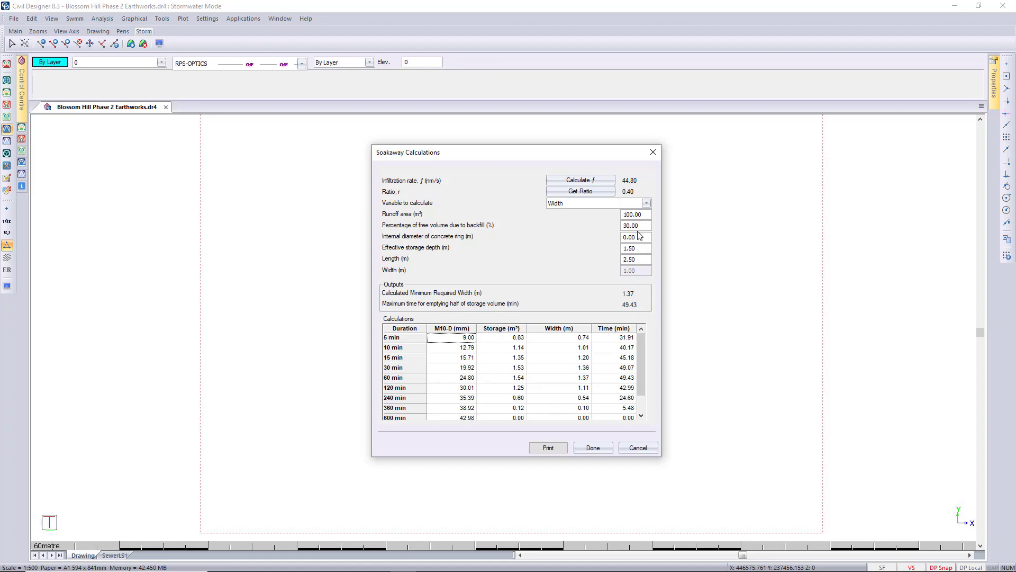
- Set the soakaway calculation's variable to calculate to Runoff Area
click(650, 203)
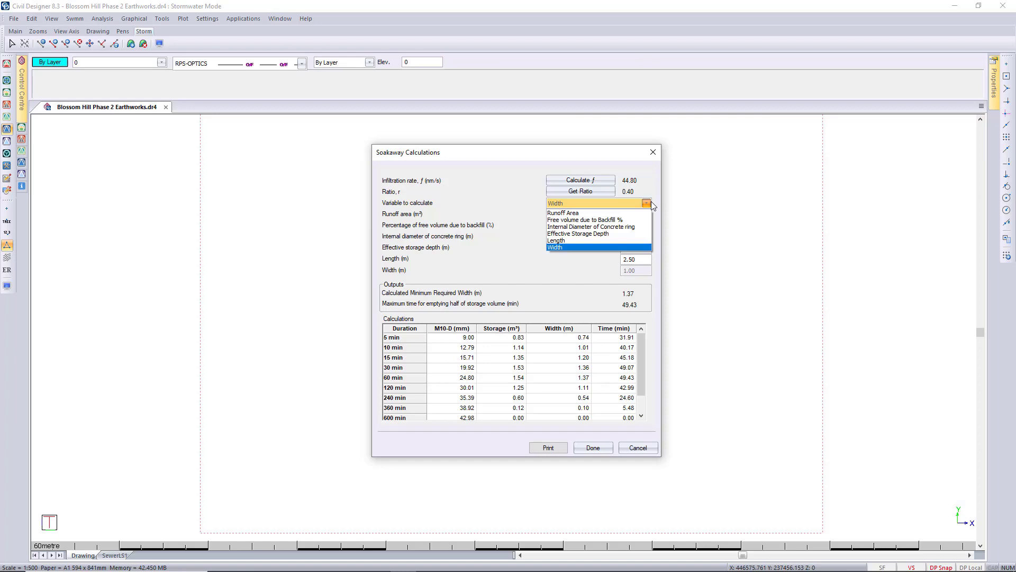
click(650, 203)
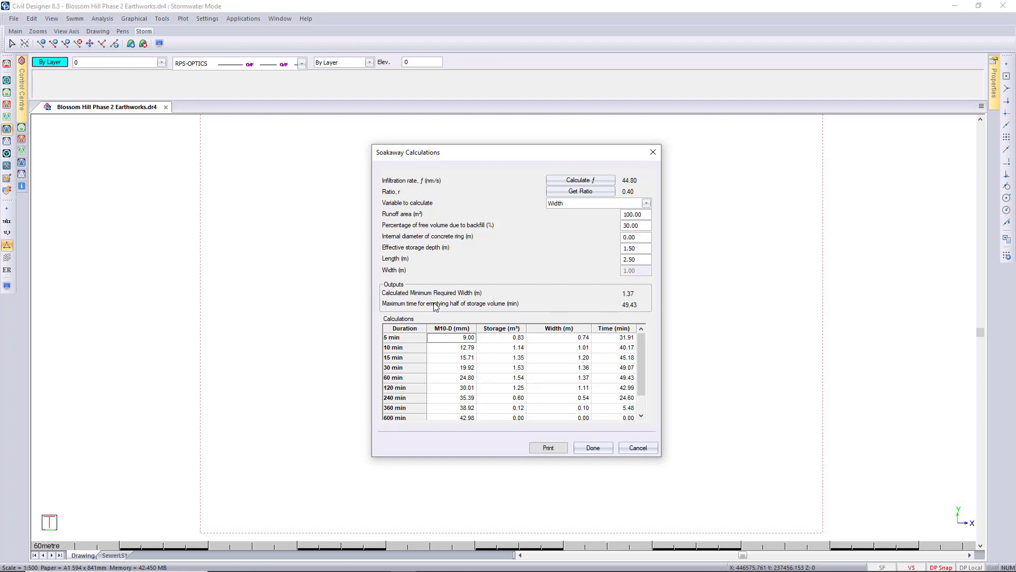
click(582, 203)
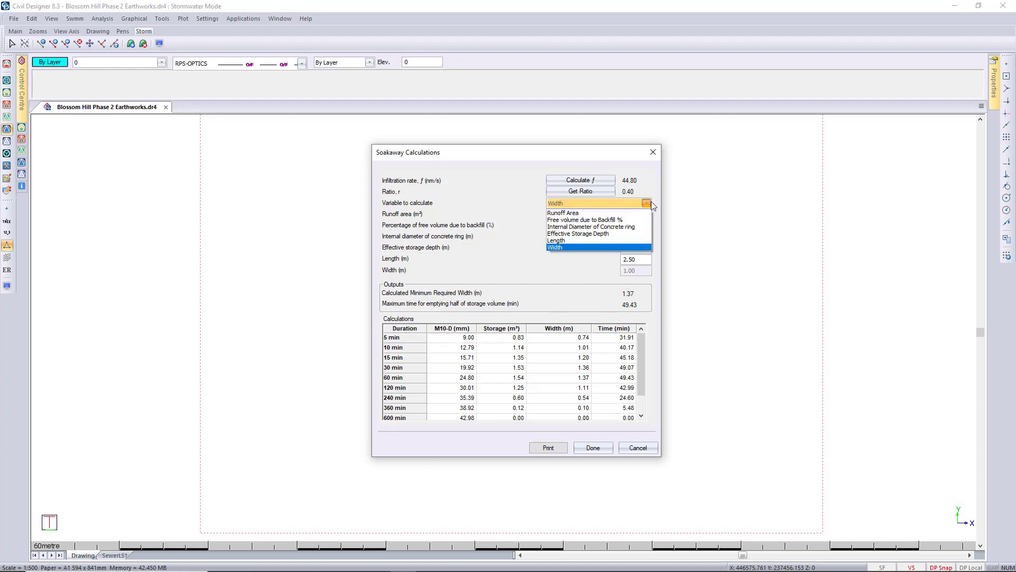
click(578, 213)
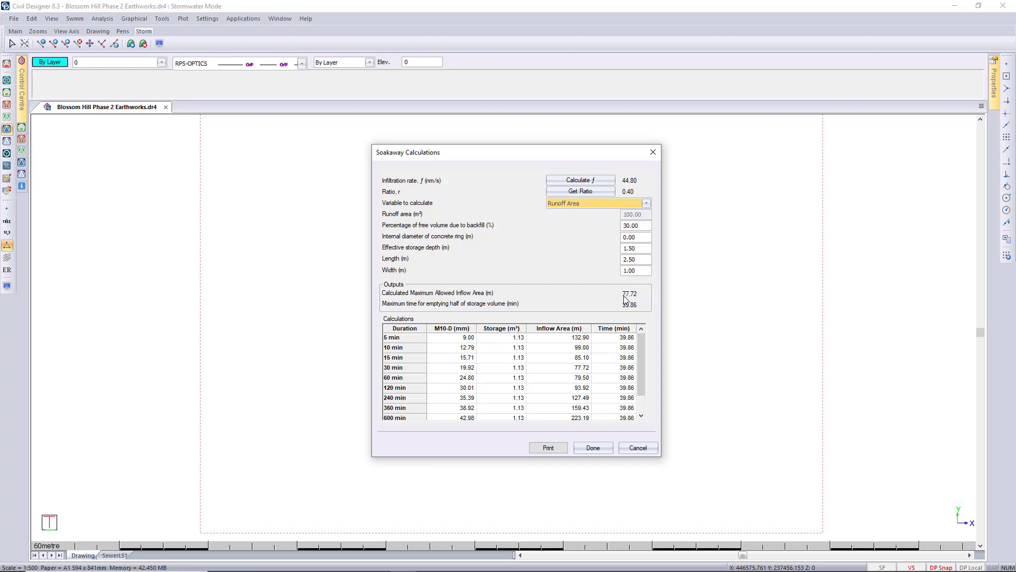
- Try a soakaway width of 1.37 m in the runoff area calculation, and set the width back to 1 m
drag(637, 271, 630, 271)
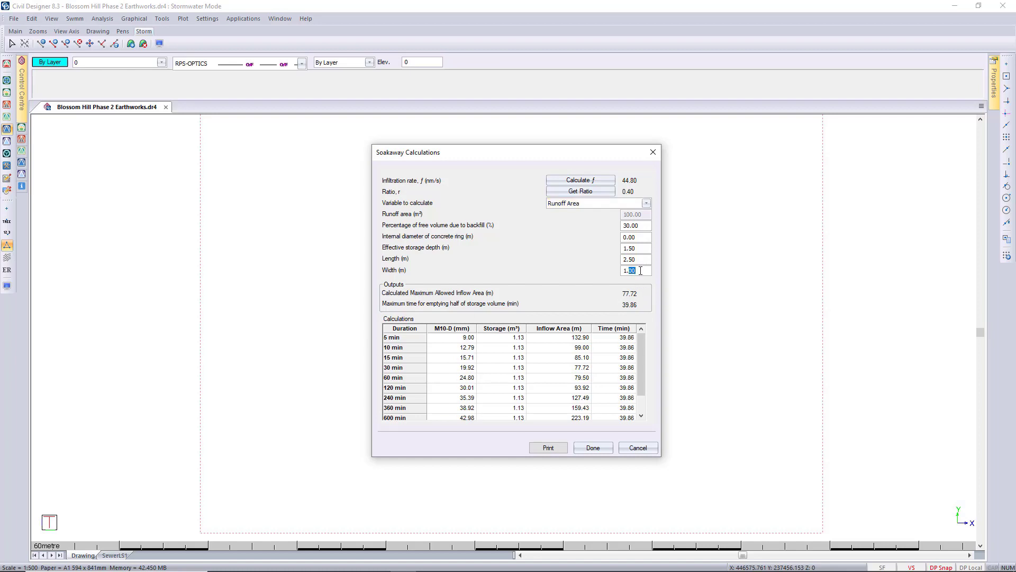
text(37)
click(647, 260)
drag(642, 273, 625, 273)
text(1)
key(shift+Tab)
key(shift+Tab)
click(559, 448)
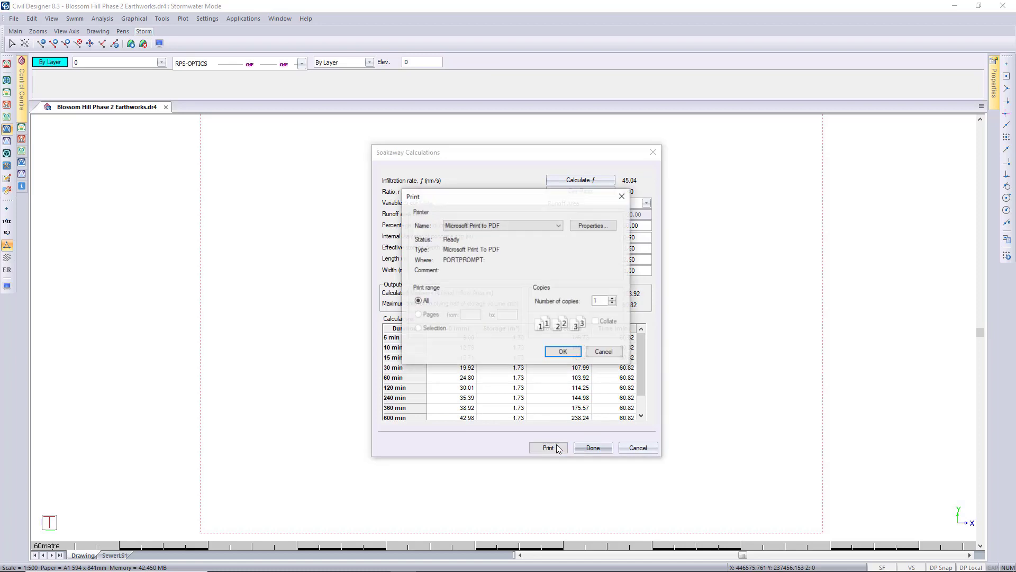
click(553, 351)
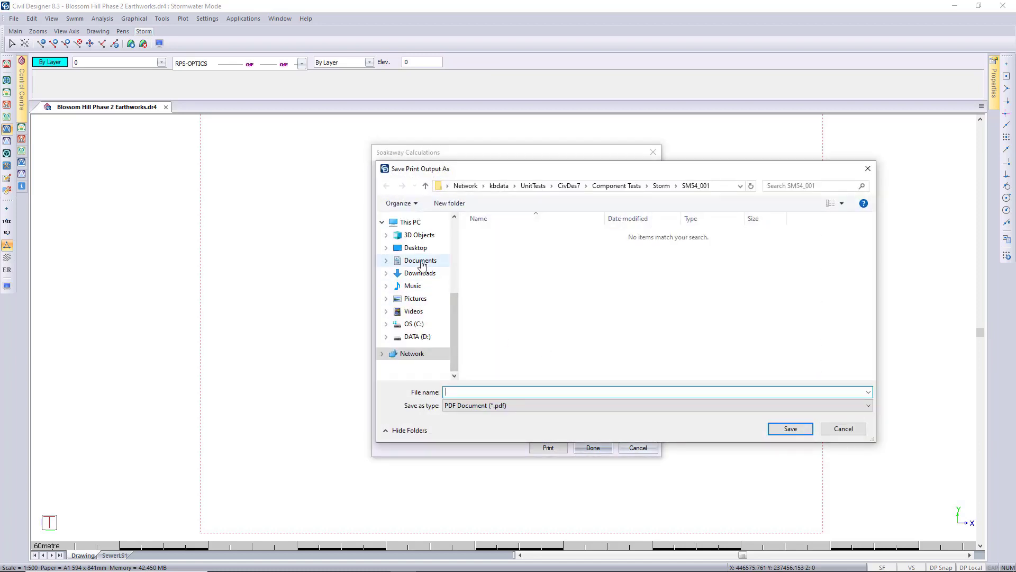
click(416, 248)
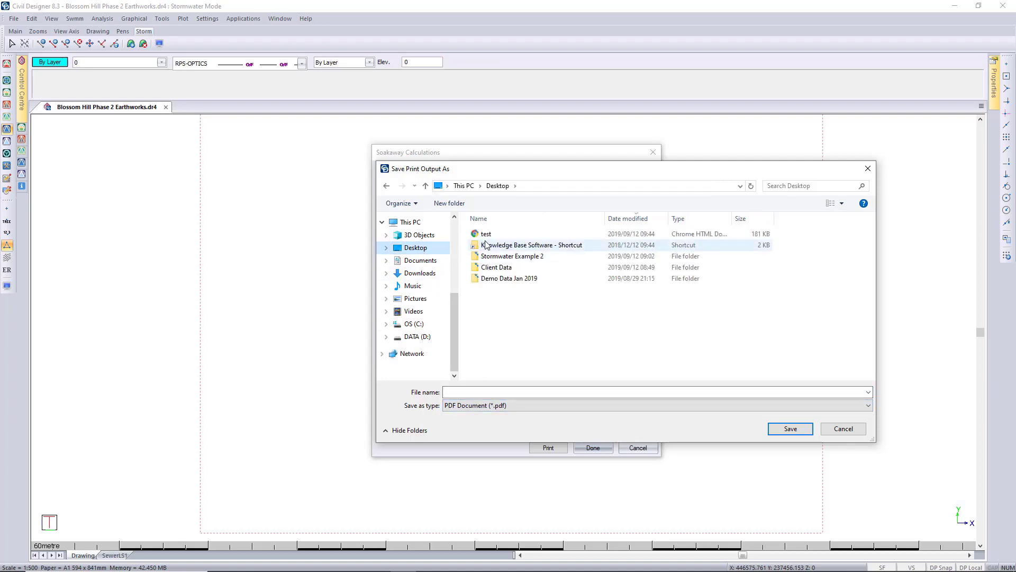
click(486, 234)
click(843, 428)
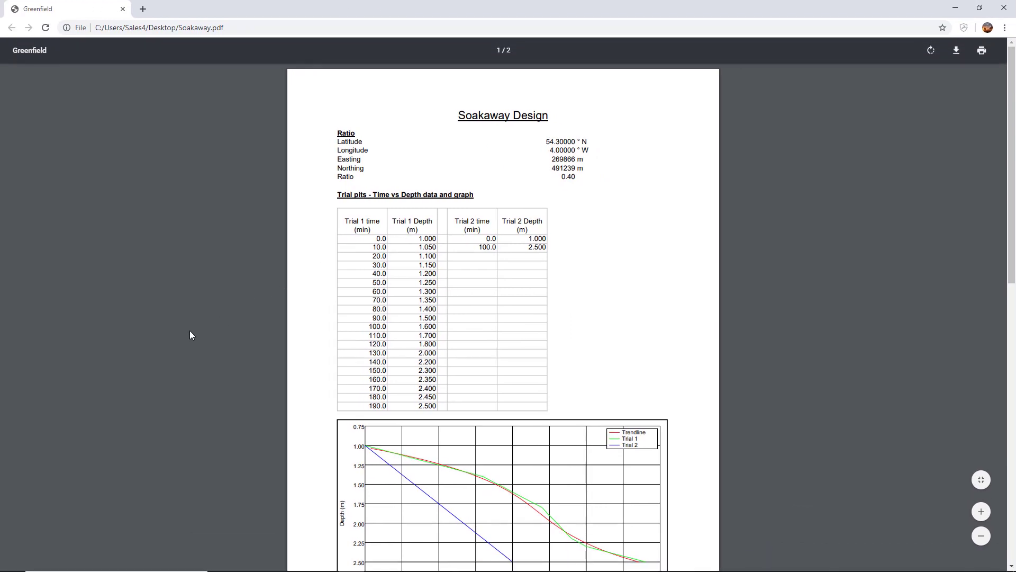
- Review the Soakaway Design PDF report, from the trial pit readings and graph down to the calculated results
scroll(190, 334, down, 7)
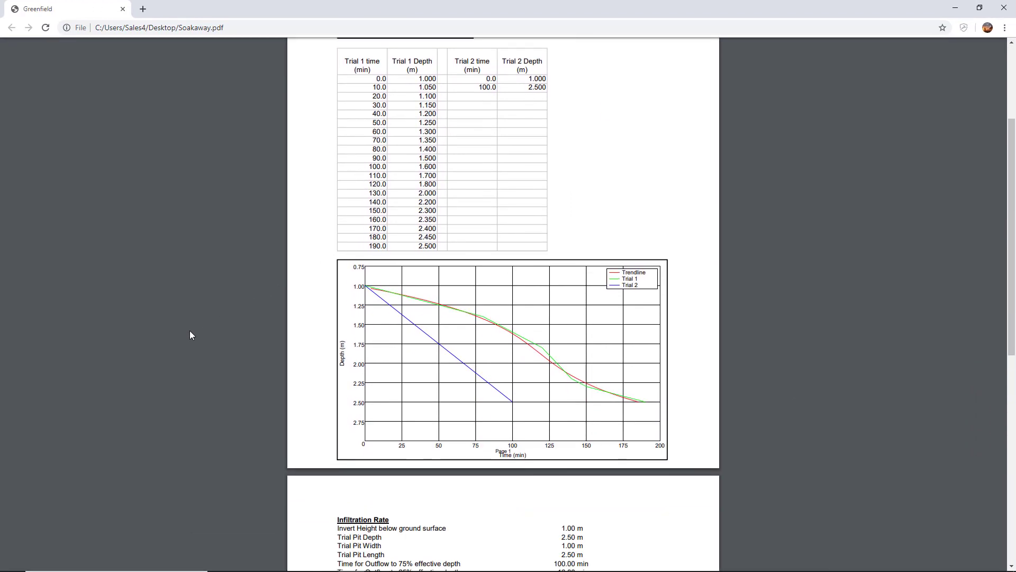
scroll(191, 335, down, 4)
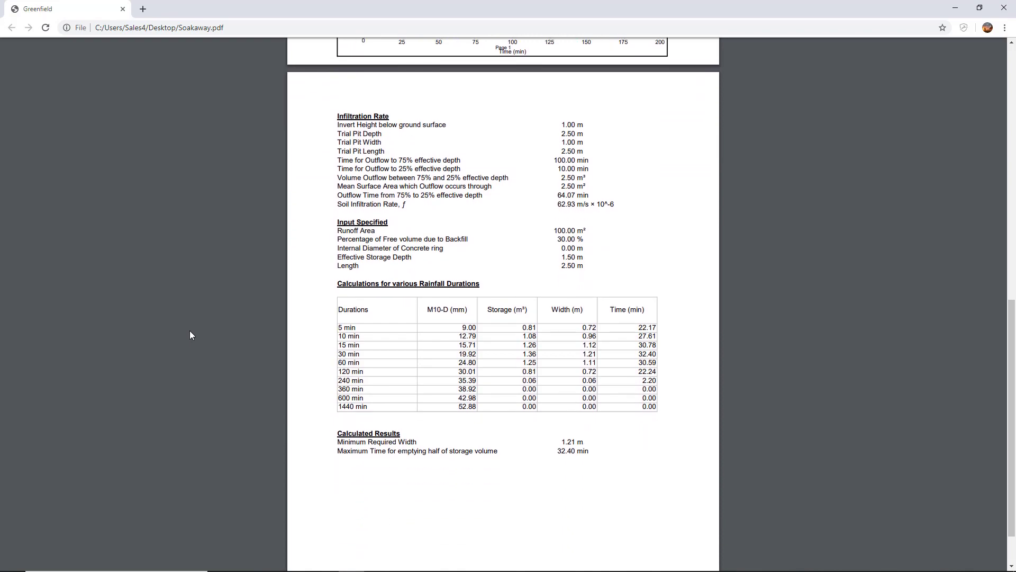